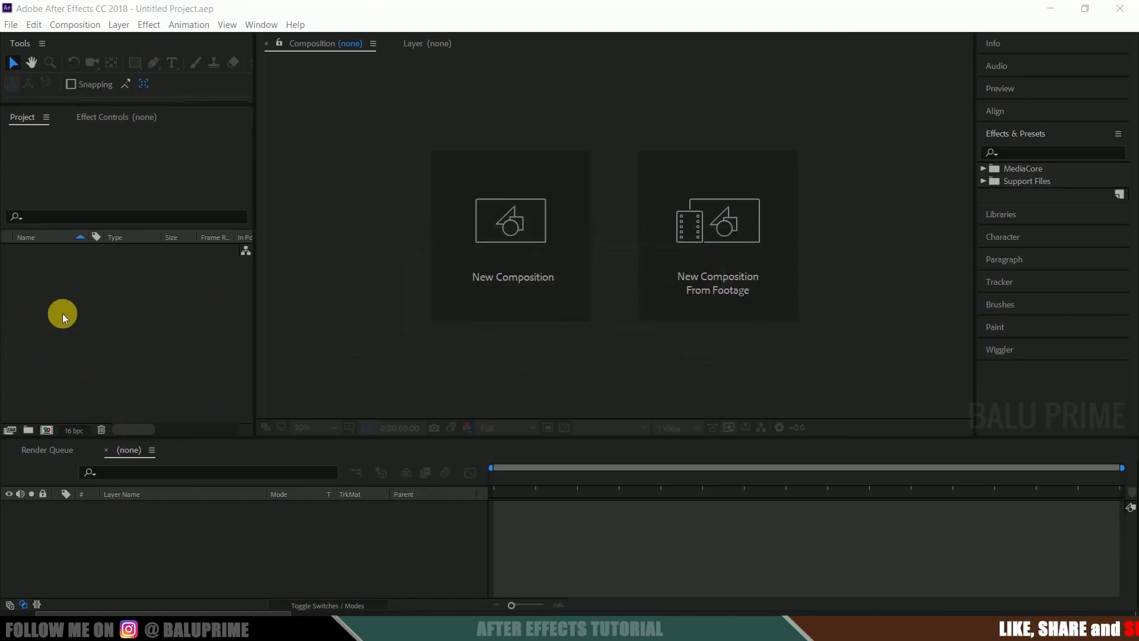
- Import video.mov from the eye color folder into the project and create a new composition from it
right_click(66, 280)
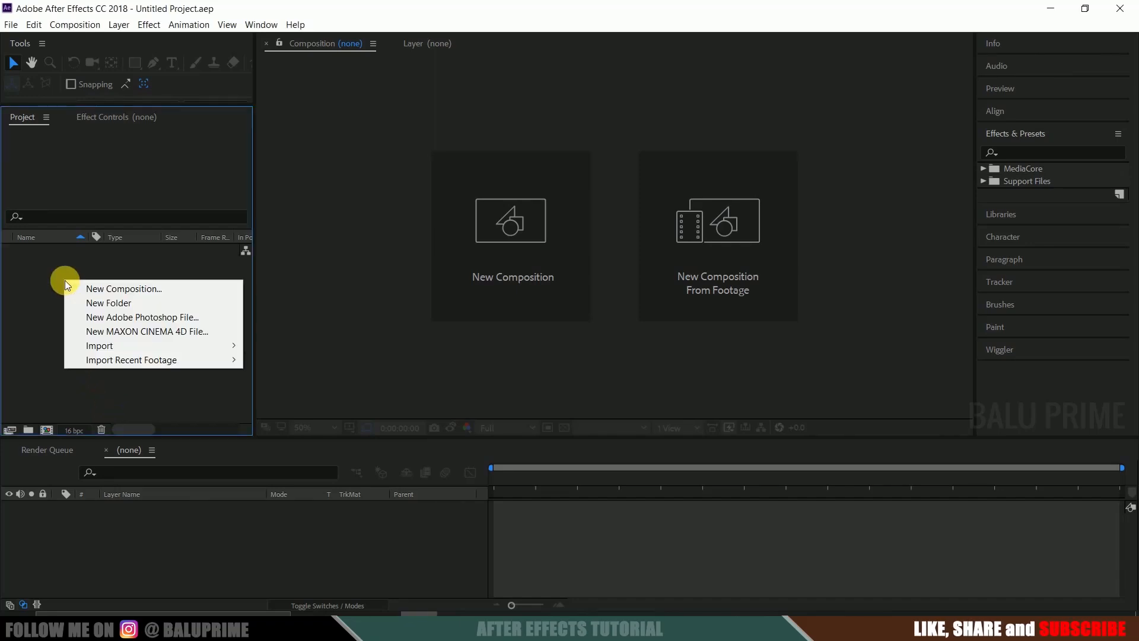
mouse_move(142, 346)
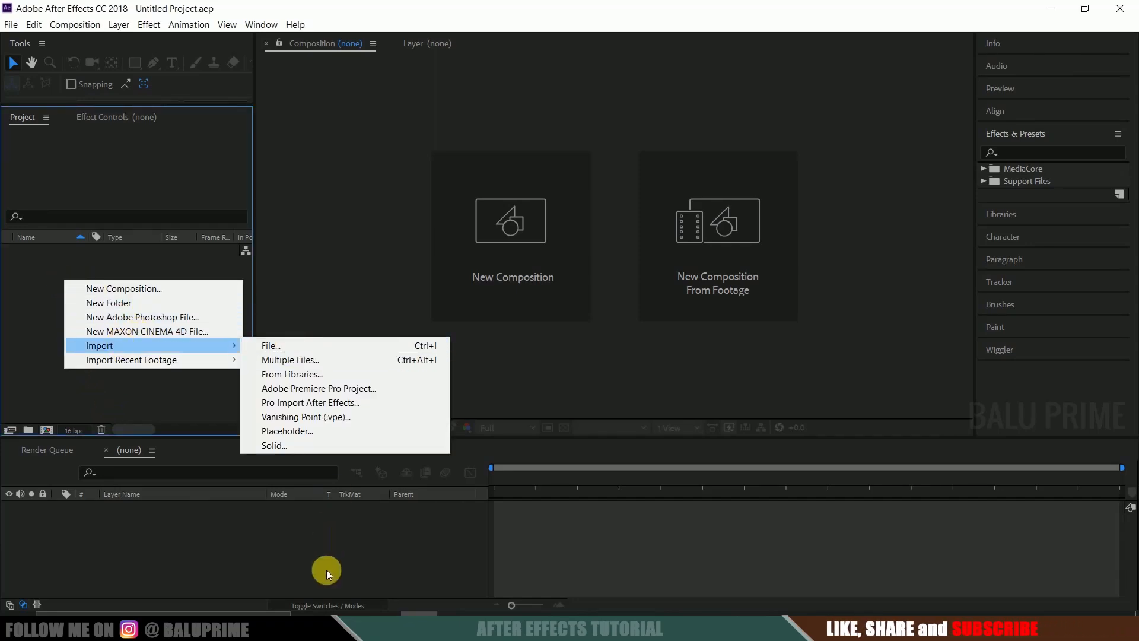
left_click(382, 624)
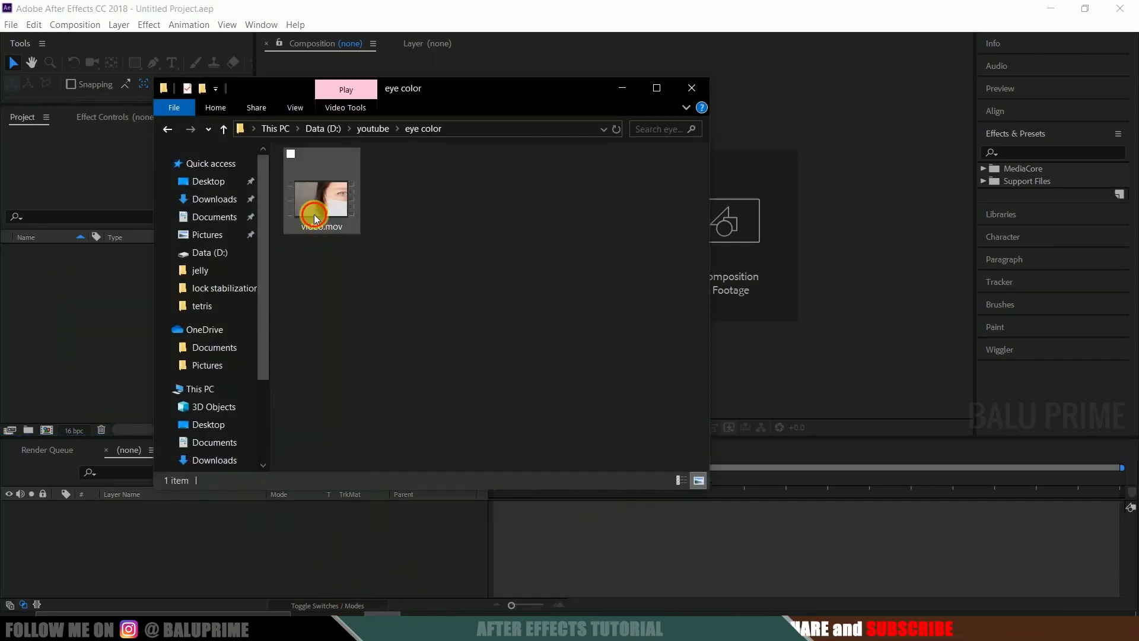
left_click_drag(315, 216, 90, 353)
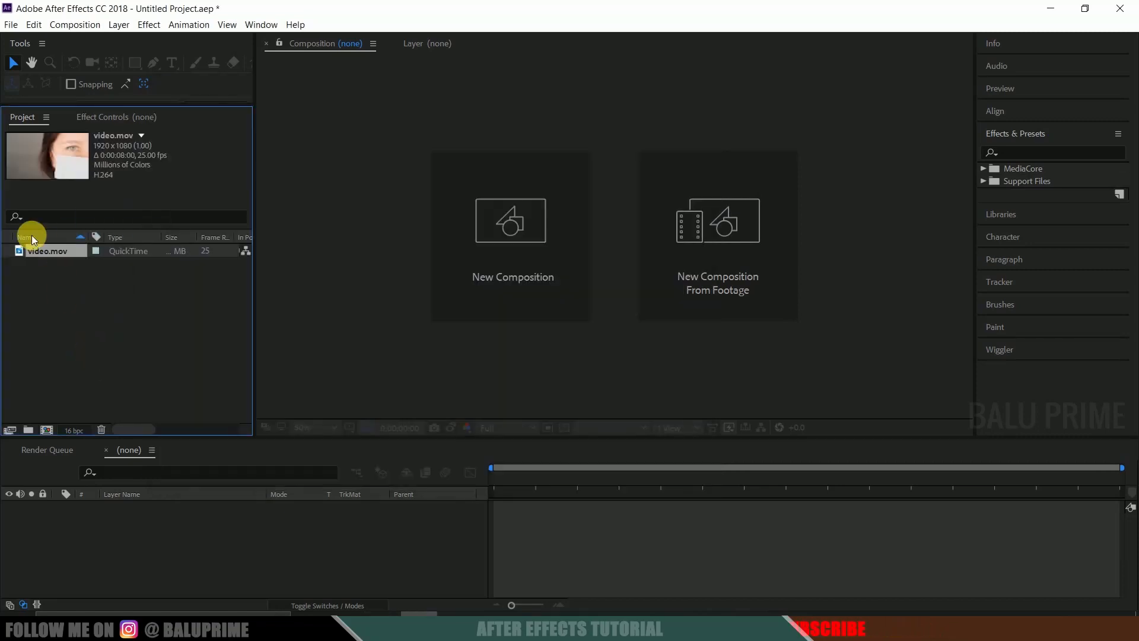
left_click_drag(35, 250, 64, 292)
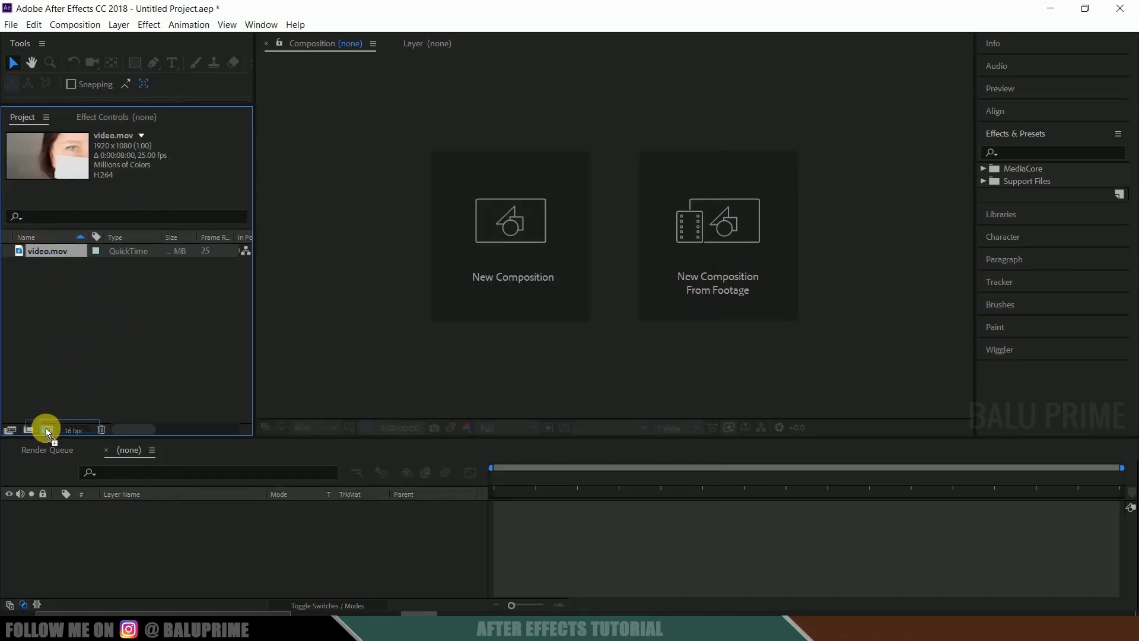
left_click_drag(46, 430, 44, 433)
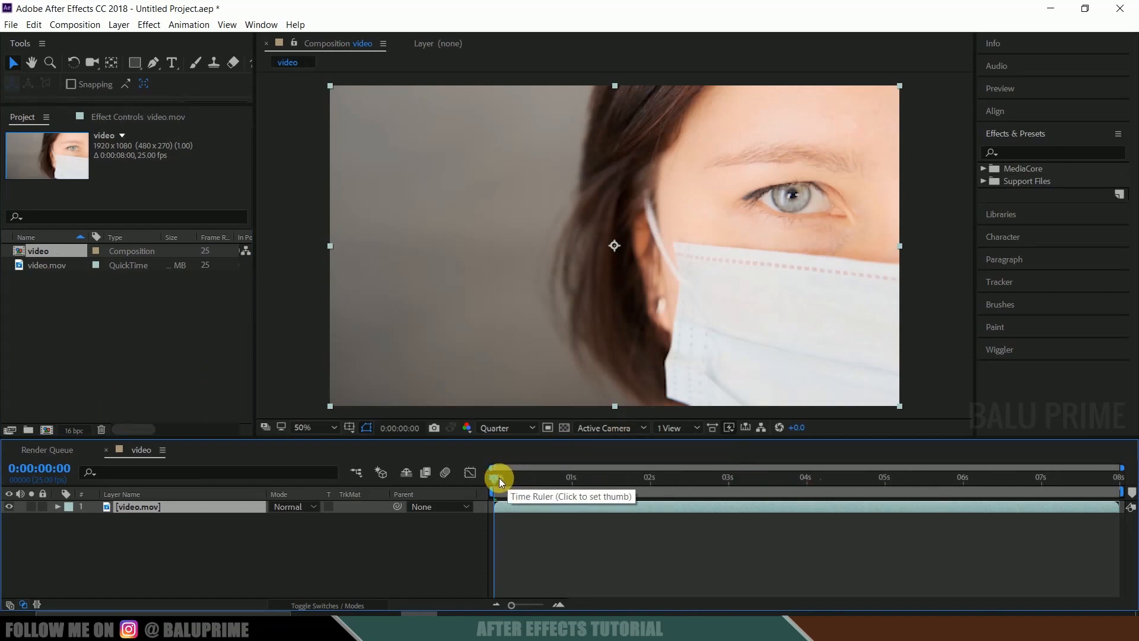
- End the work area at 0:00:05:00, trim the composition to it and preview the clip
left_click_drag(499, 478, 886, 498)
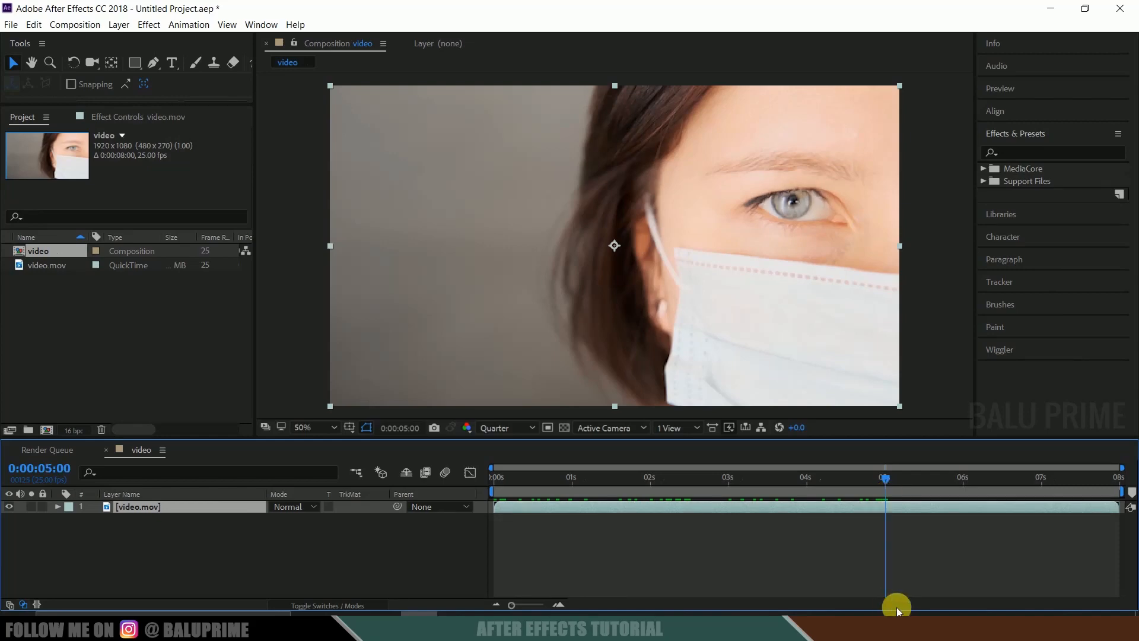
key("n")
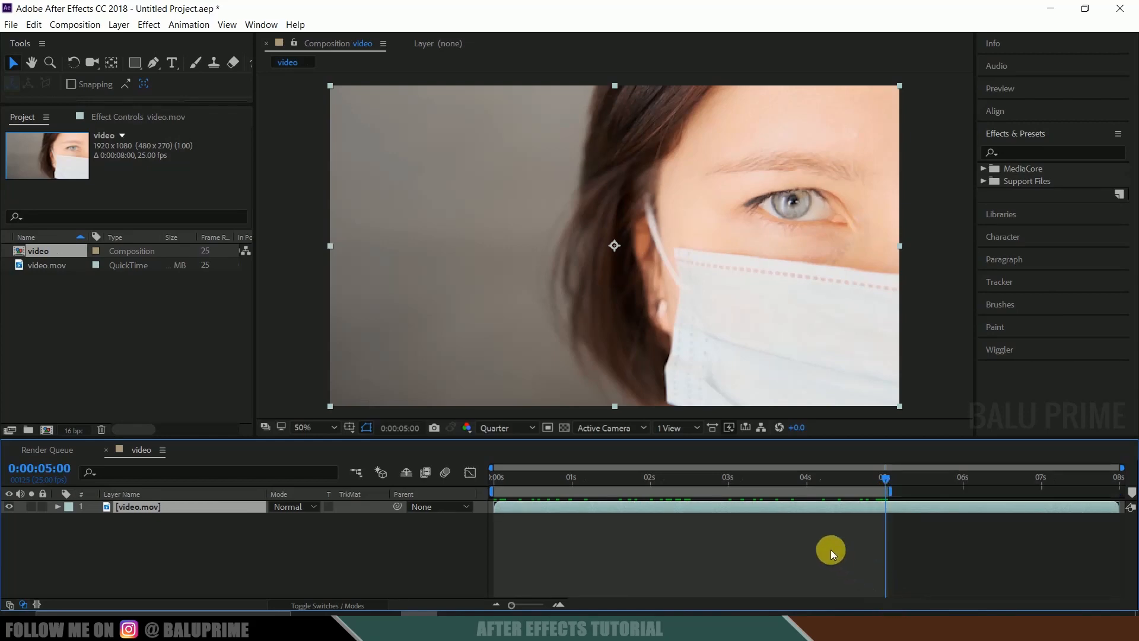
right_click(800, 492)
left_click(830, 526)
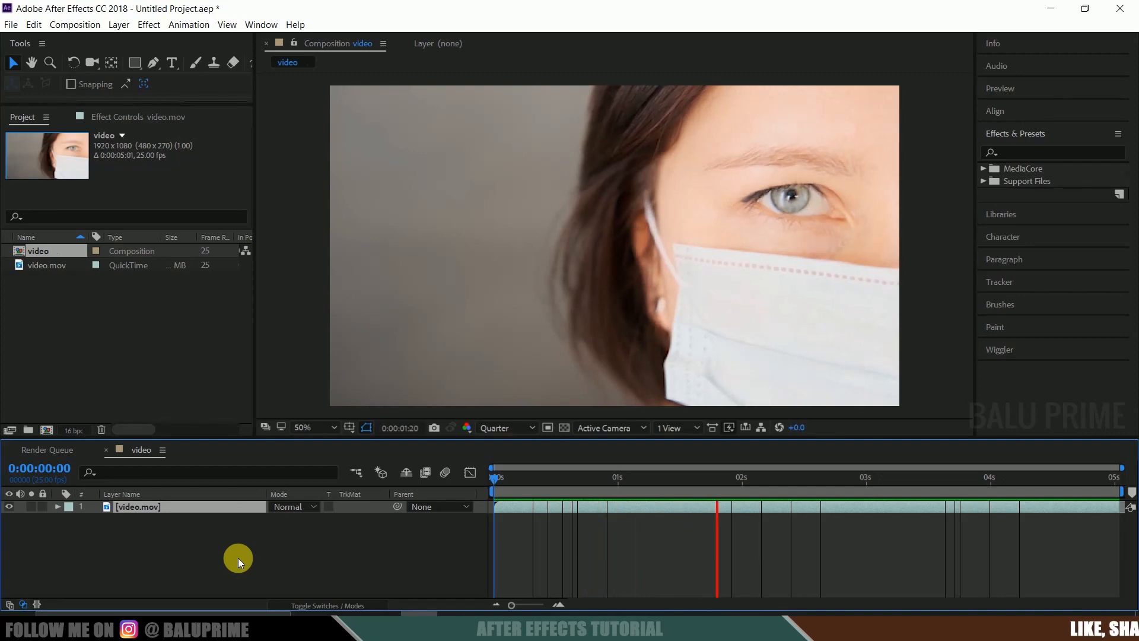
key("space")
- Start motion tracking on the video.mov layer with Track Motion
left_click(137, 507)
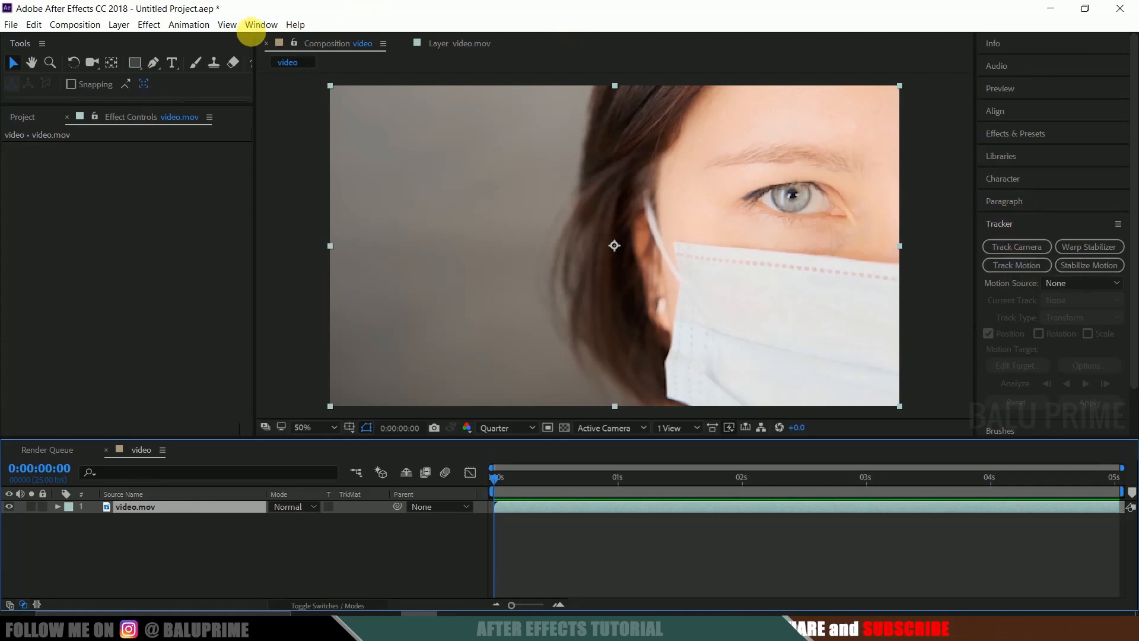
left_click(254, 26)
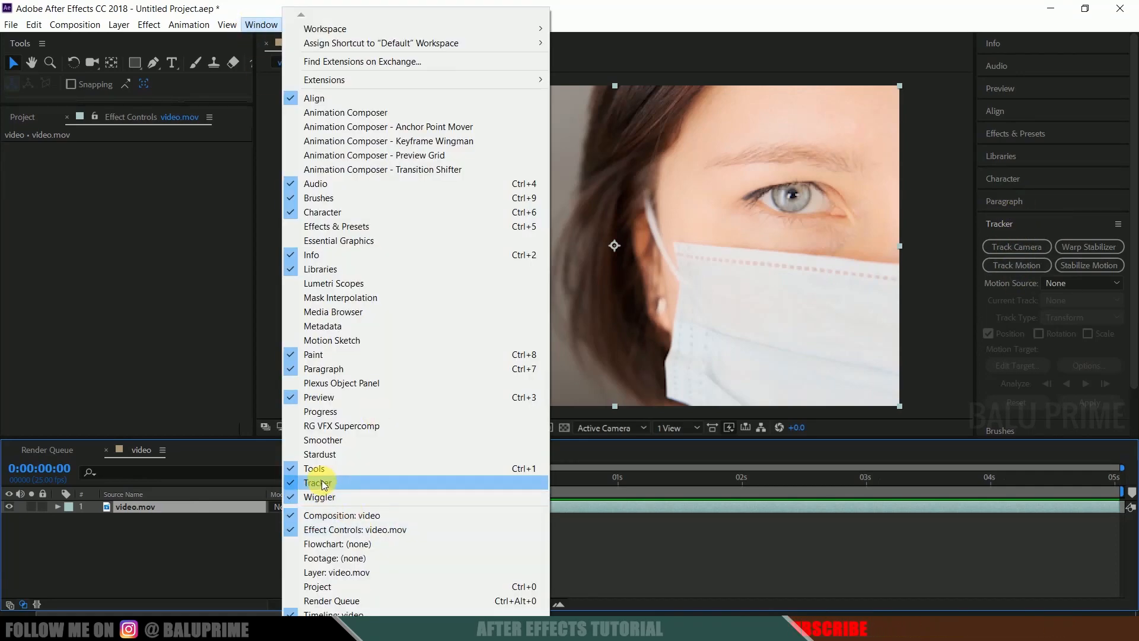
left_click(618, 542)
left_click(528, 505)
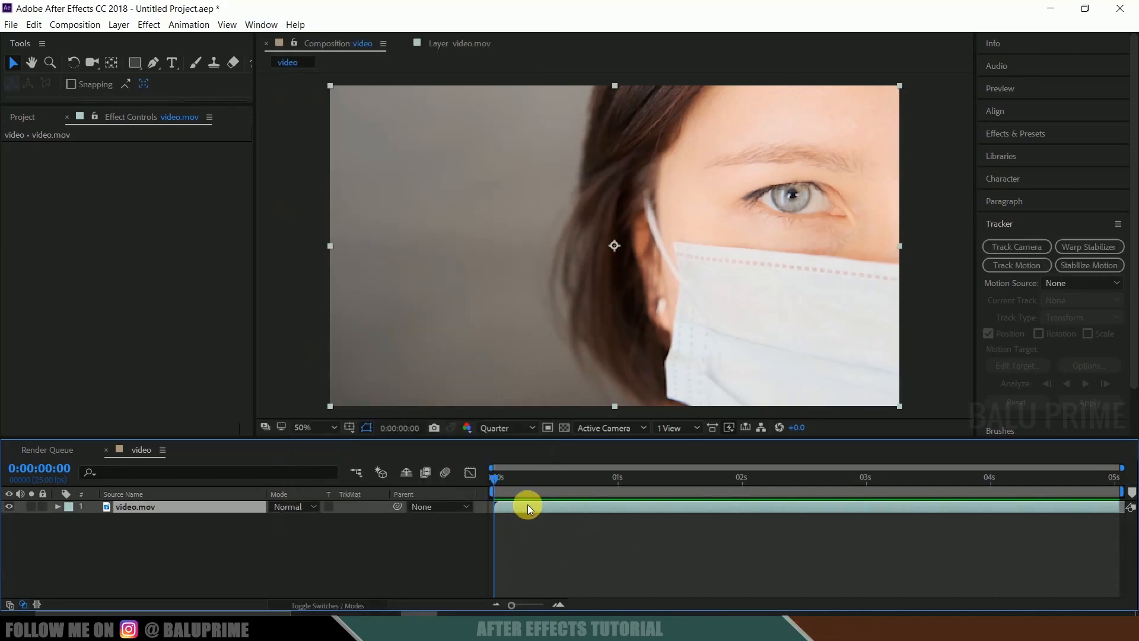
left_click(1012, 268)
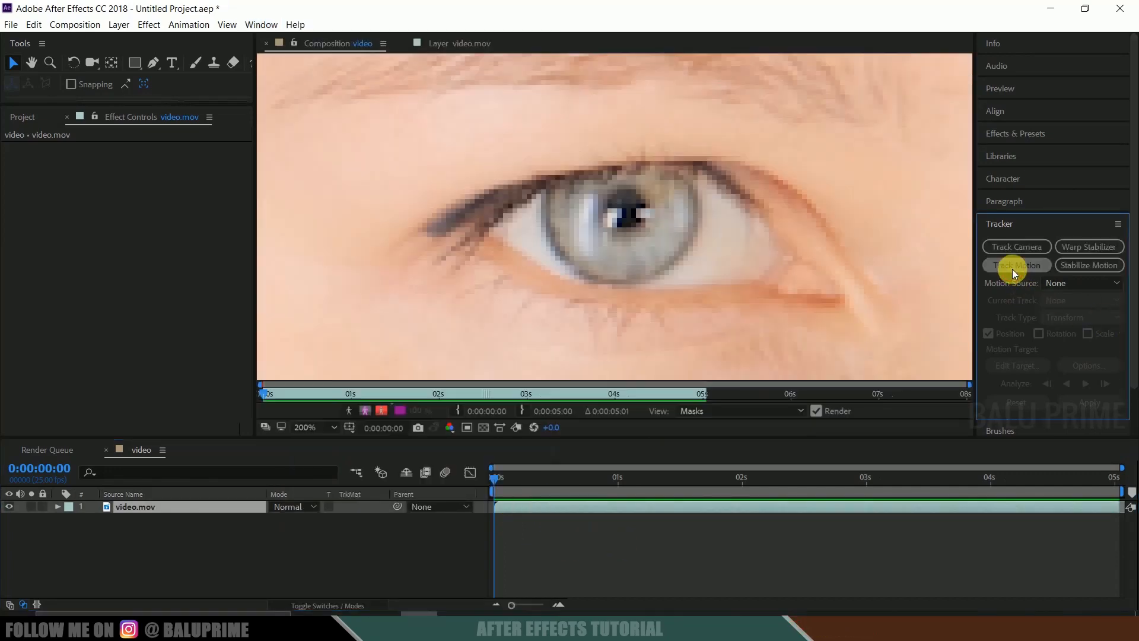
- Enlarge the track point's feature and search regions and place it over the pupil, viewed at Full resolution
scroll(776, 235, "down", 5)
scroll(630, 236, "up", 4)
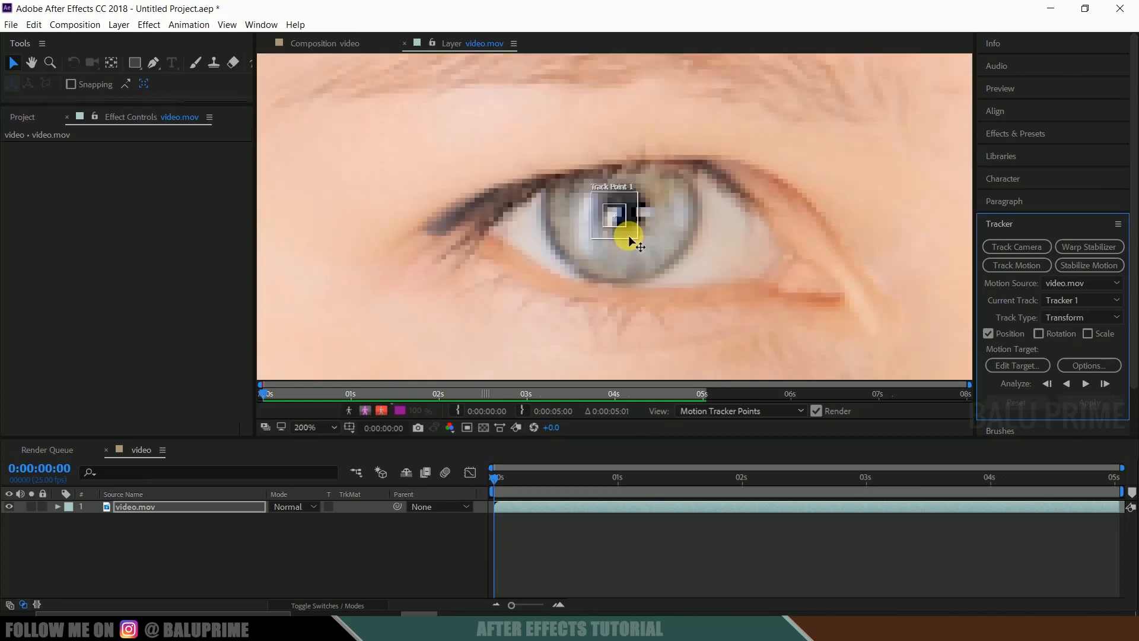
mouse_move(625, 236)
left_mouse_down()
mouse_move(610, 245)
mouse_move(637, 265)
mouse_move(621, 245)
left_mouse_up()
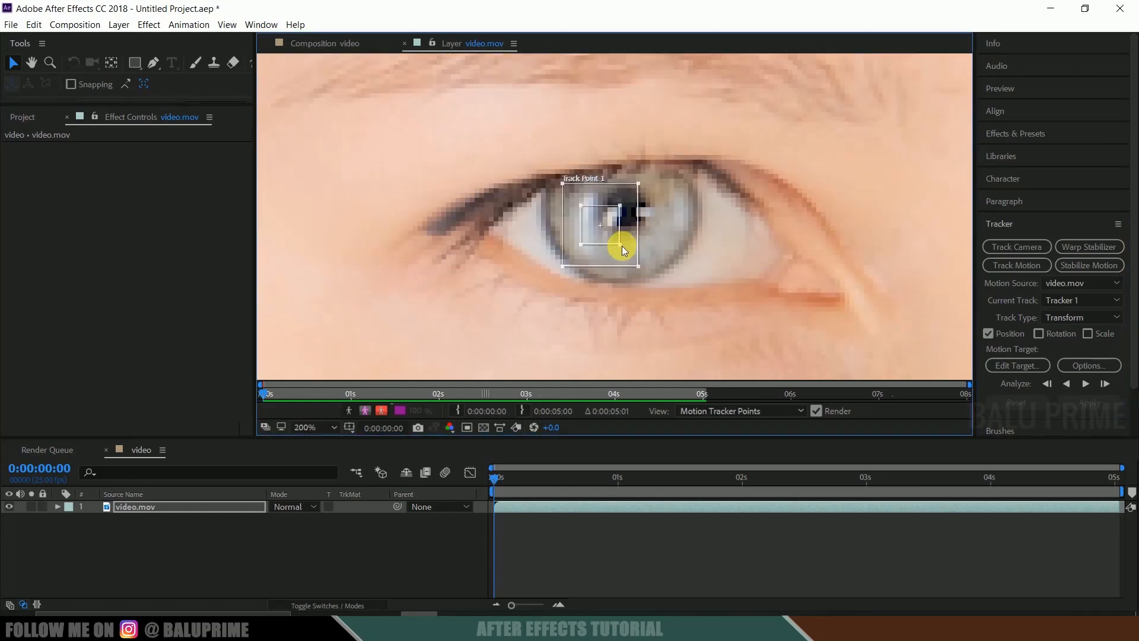
left_click(226, 26)
mouse_move(458, 92)
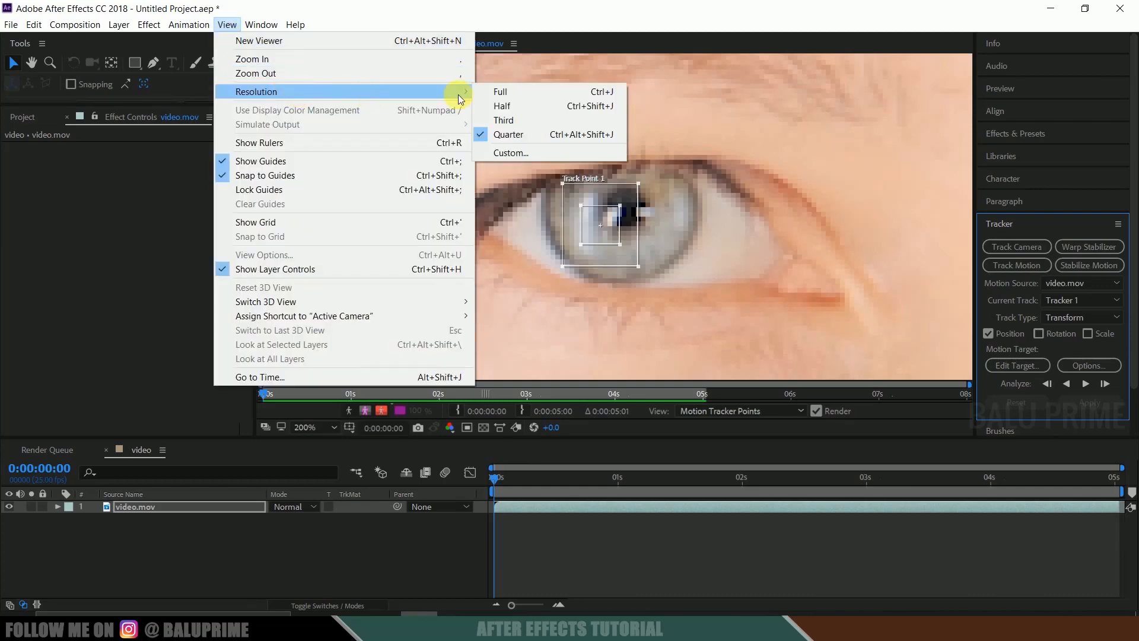
left_click(503, 89)
left_click_drag(643, 237, 646, 233)
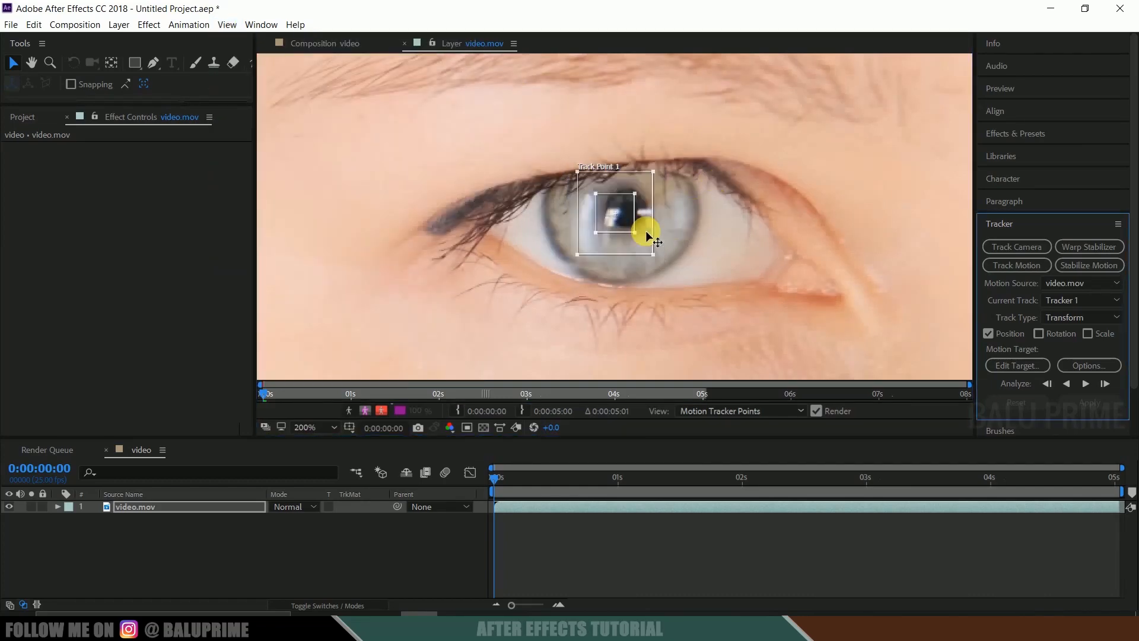
- Analyze the eye's motion forward through the whole clip and return to the first frame
scroll(657, 228, "down", 3)
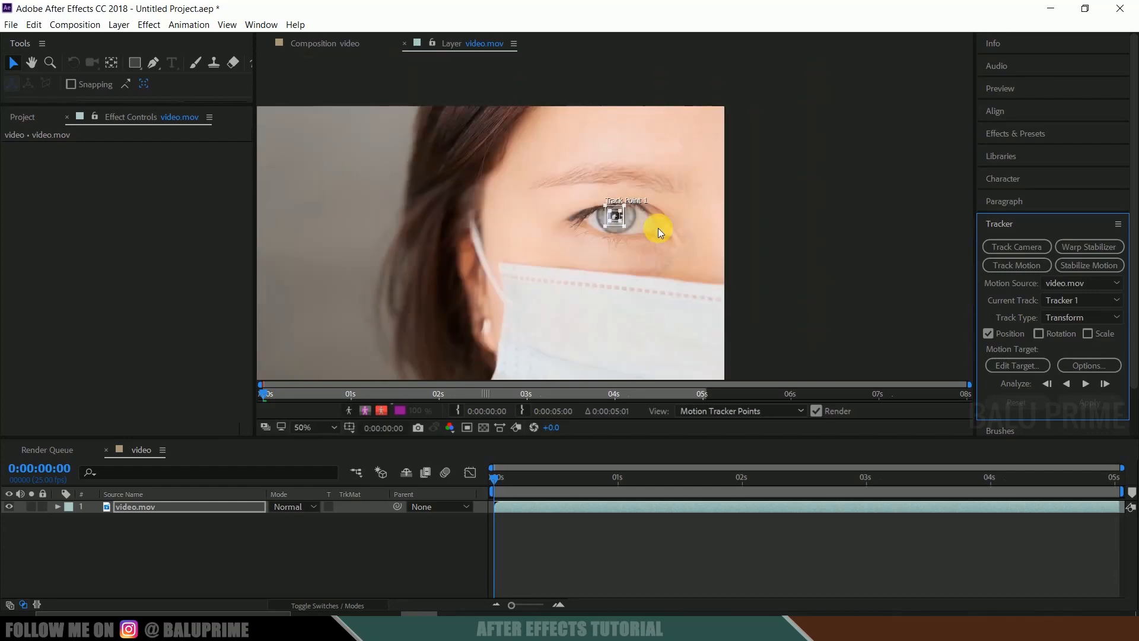
left_click(1086, 384)
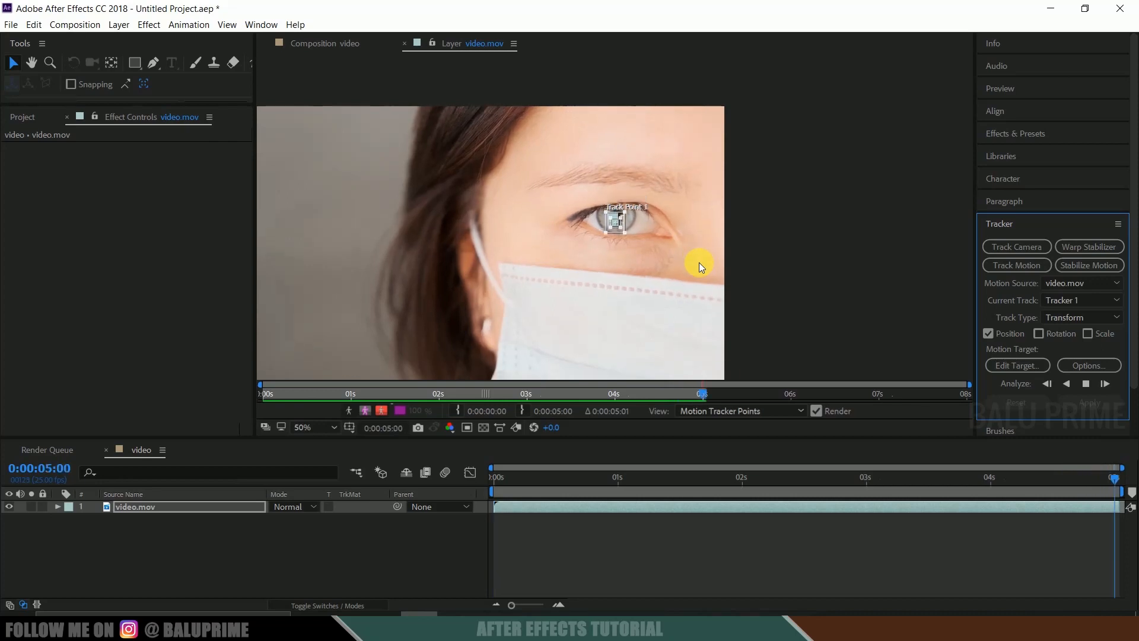
left_click(591, 478)
left_click_drag(590, 478, 488, 497)
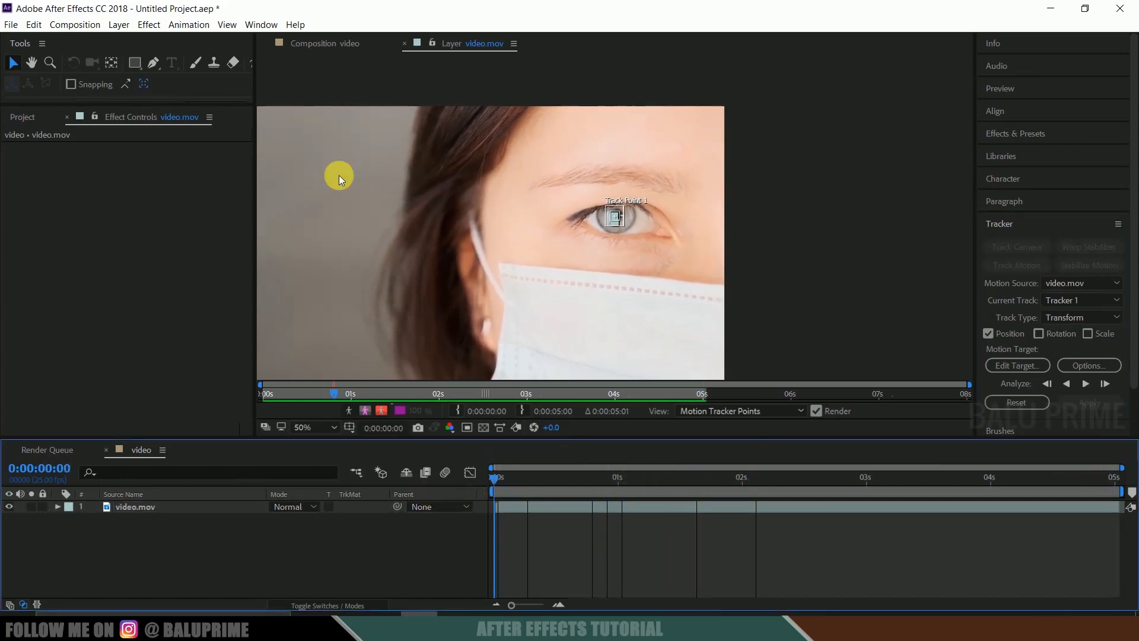
- Create a null object and set it as the tracker's motion target
left_click(110, 25)
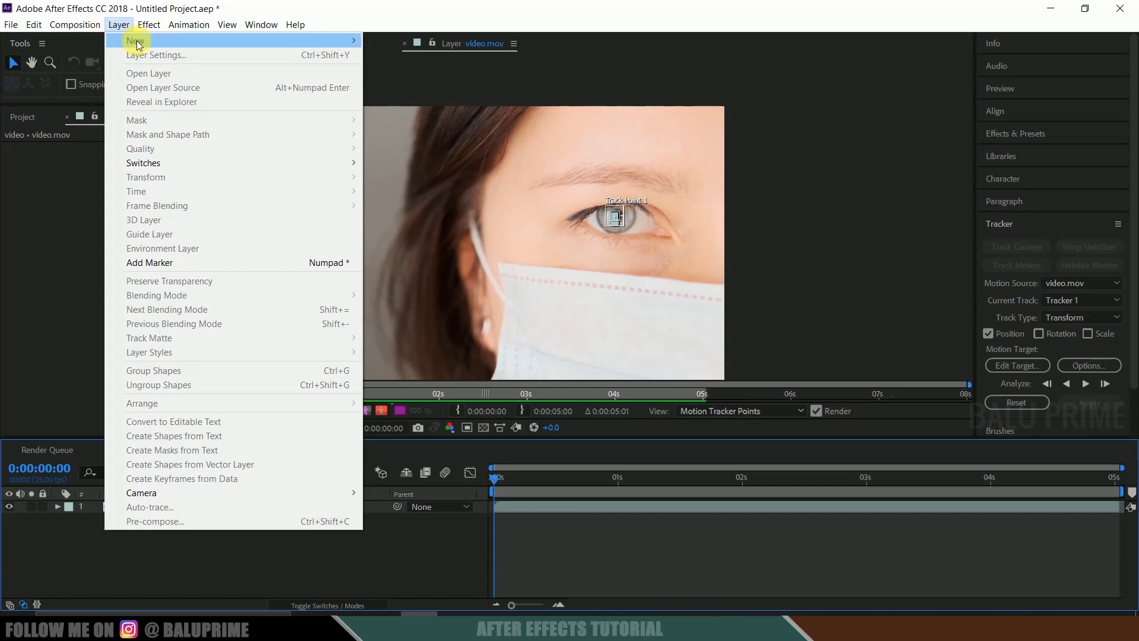
mouse_move(133, 40)
left_click(407, 98)
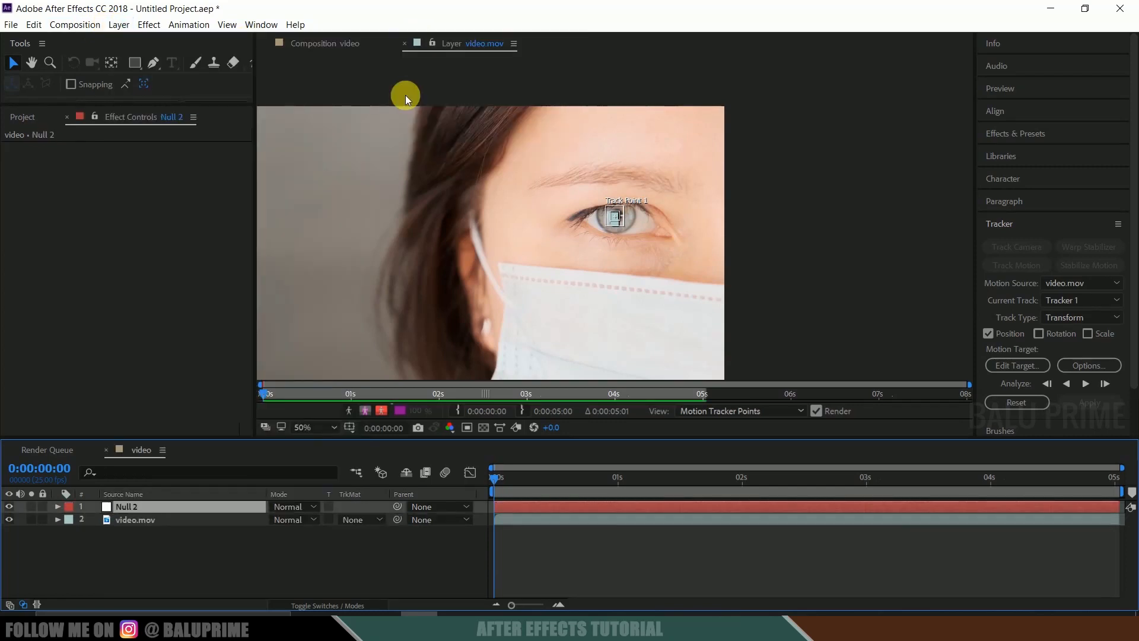
left_click(1011, 365)
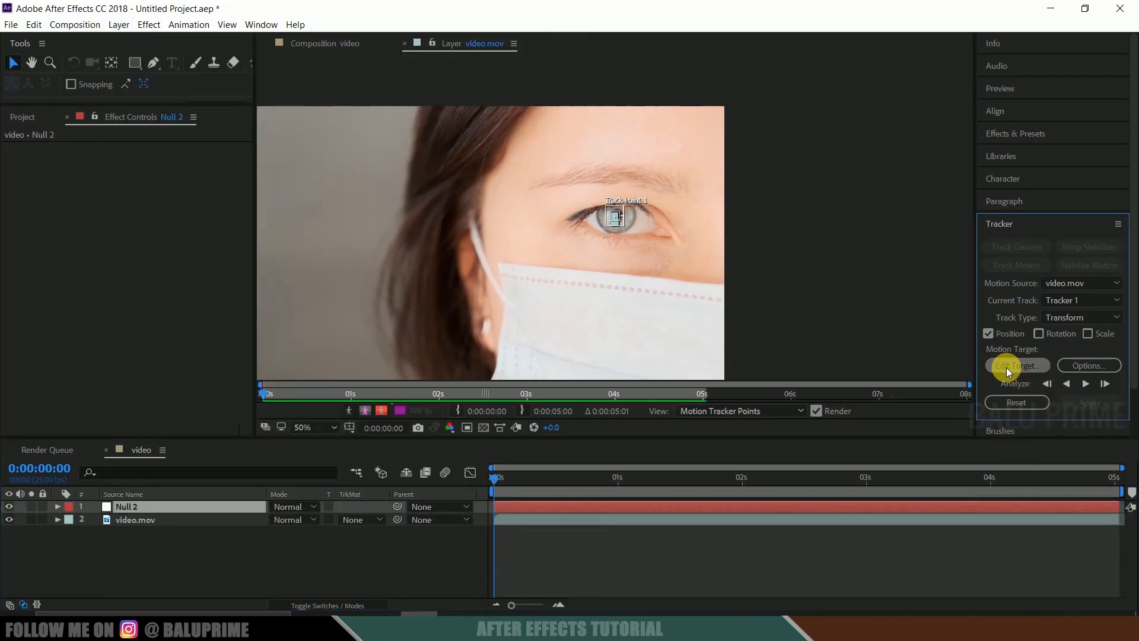
left_click(575, 294)
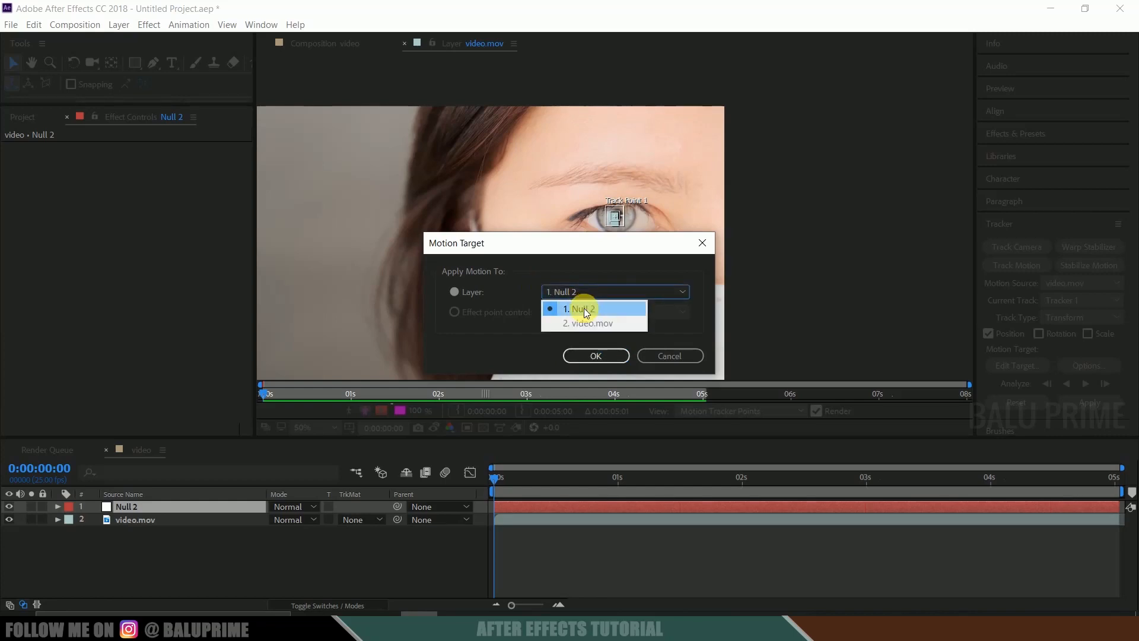
left_click(584, 308)
left_click(584, 353)
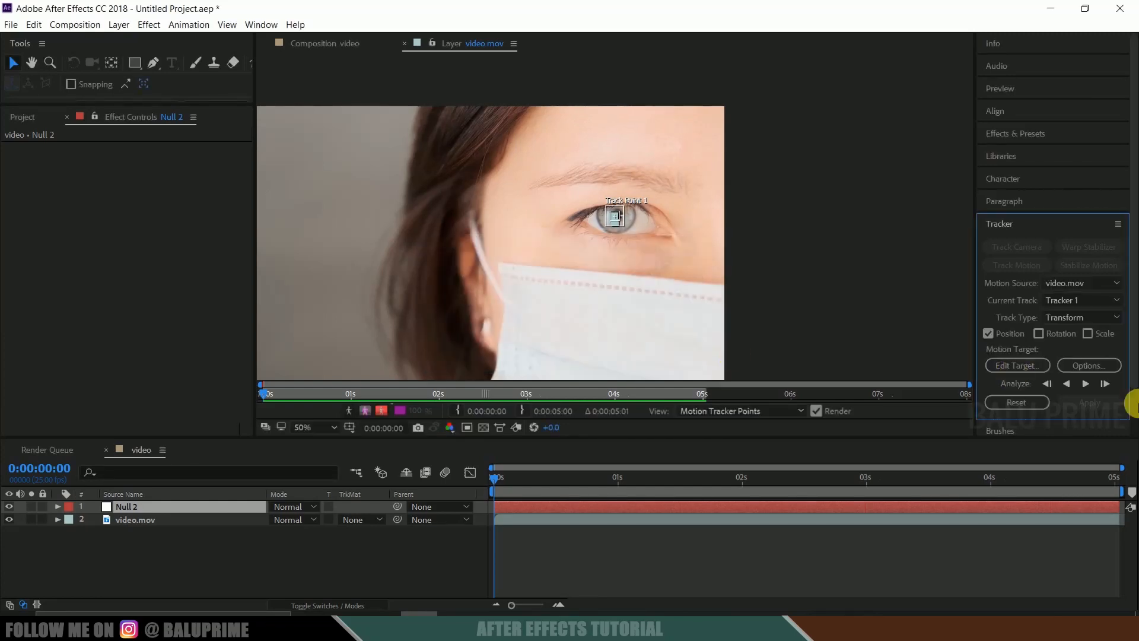
- Apply the tracking data to the null in the X and Y dimensions and check it from the clip's start
left_click(1082, 404)
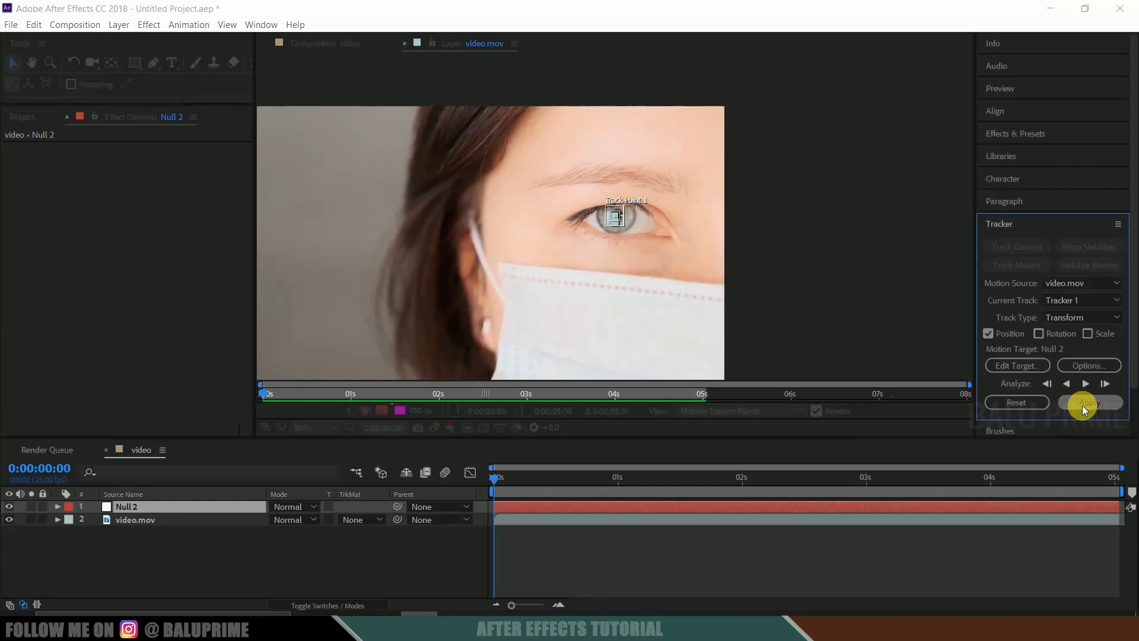
left_click(831, 280)
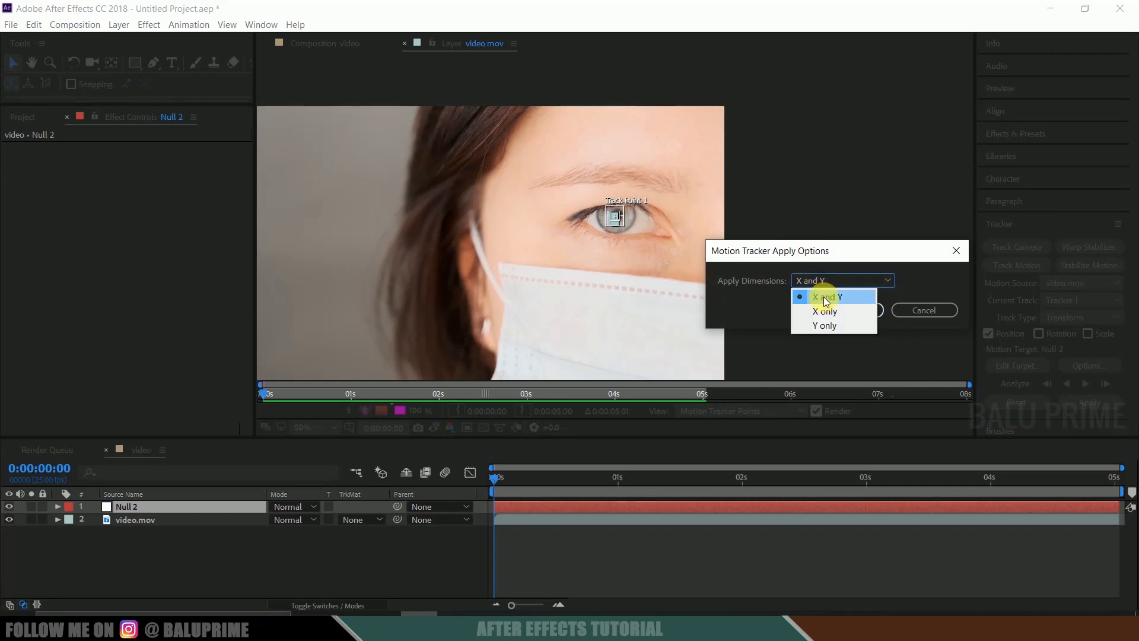
left_click(827, 297)
left_click(834, 313)
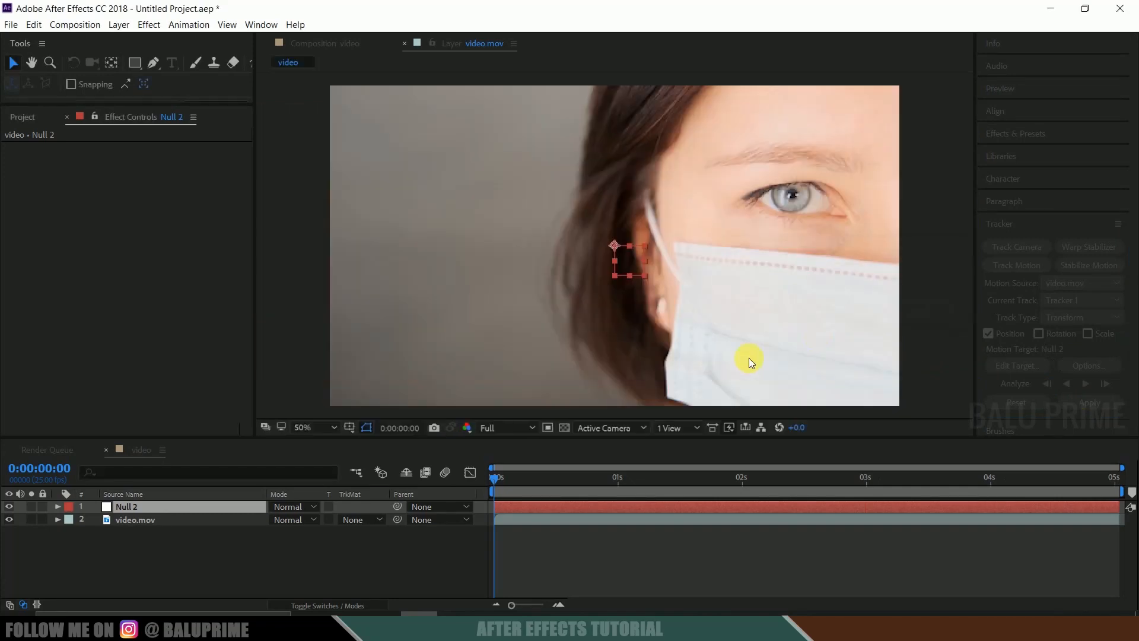
left_click_drag(508, 474, 342, 496)
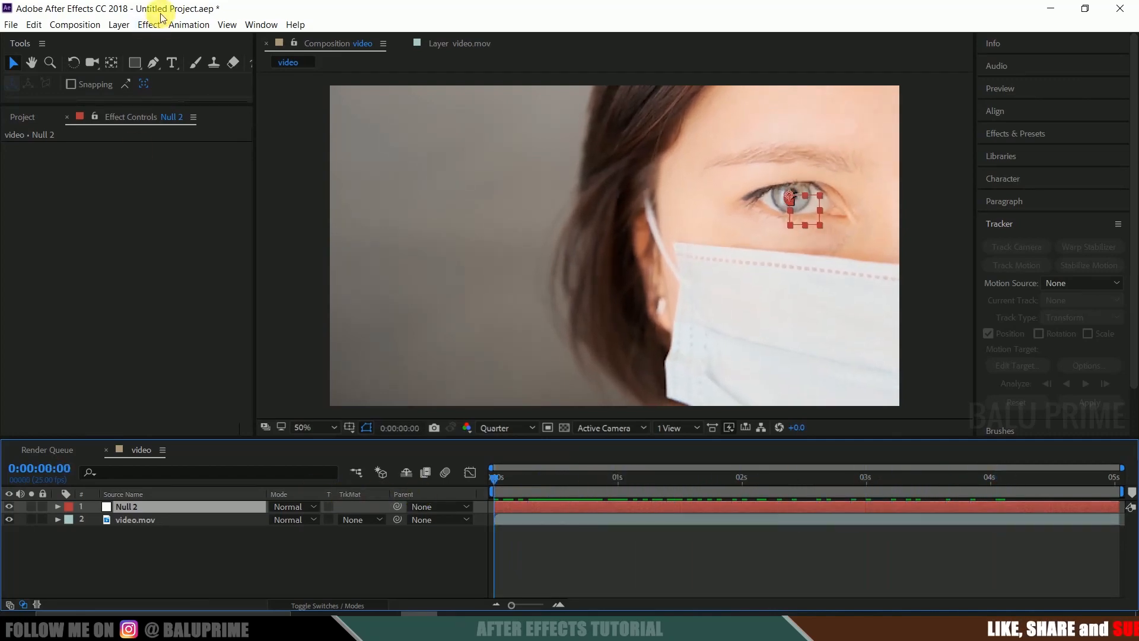
- Add a new adjustment layer above the null and the video
left_click(119, 24)
mouse_move(135, 40)
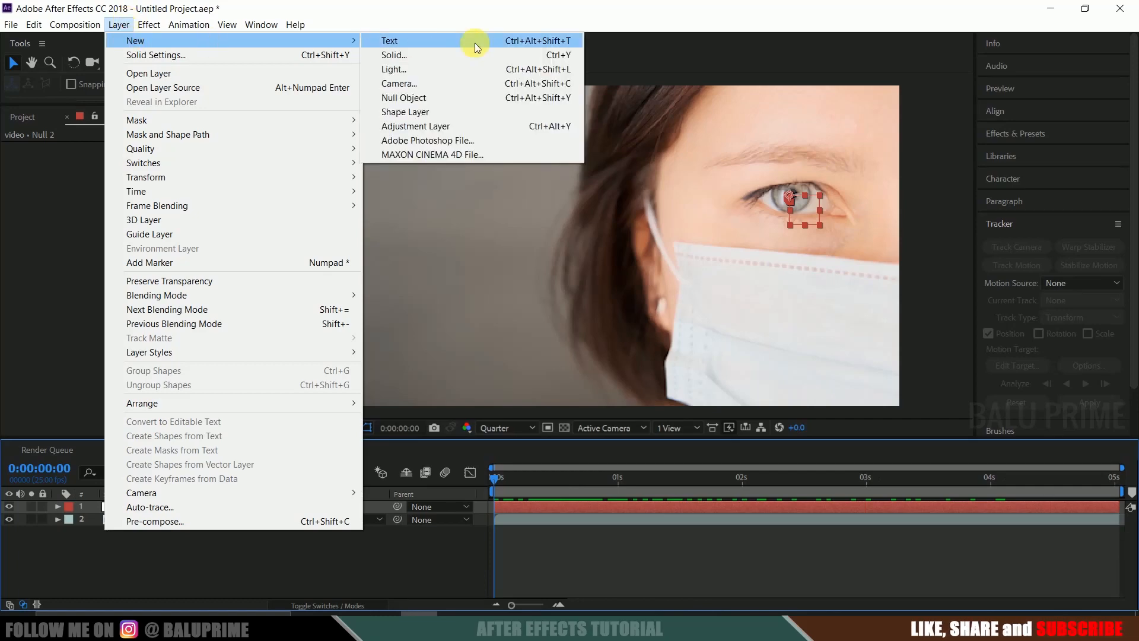
left_click(432, 126)
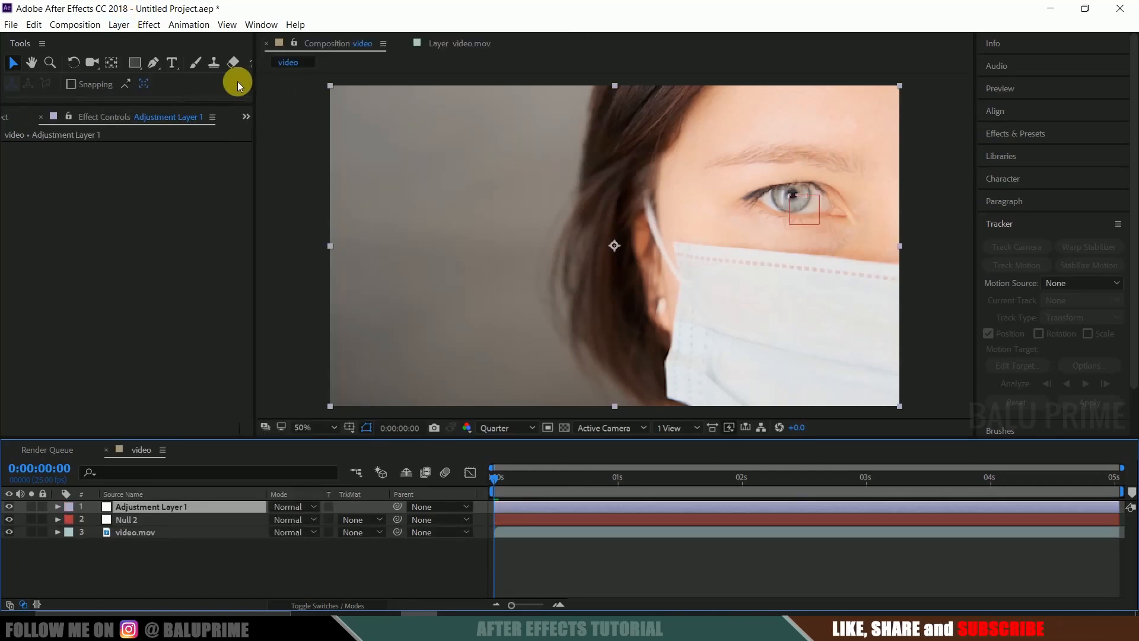
- Draw a closed RotoBezier mask around the iris on the adjustment layer with the Pen tool
left_click(152, 63)
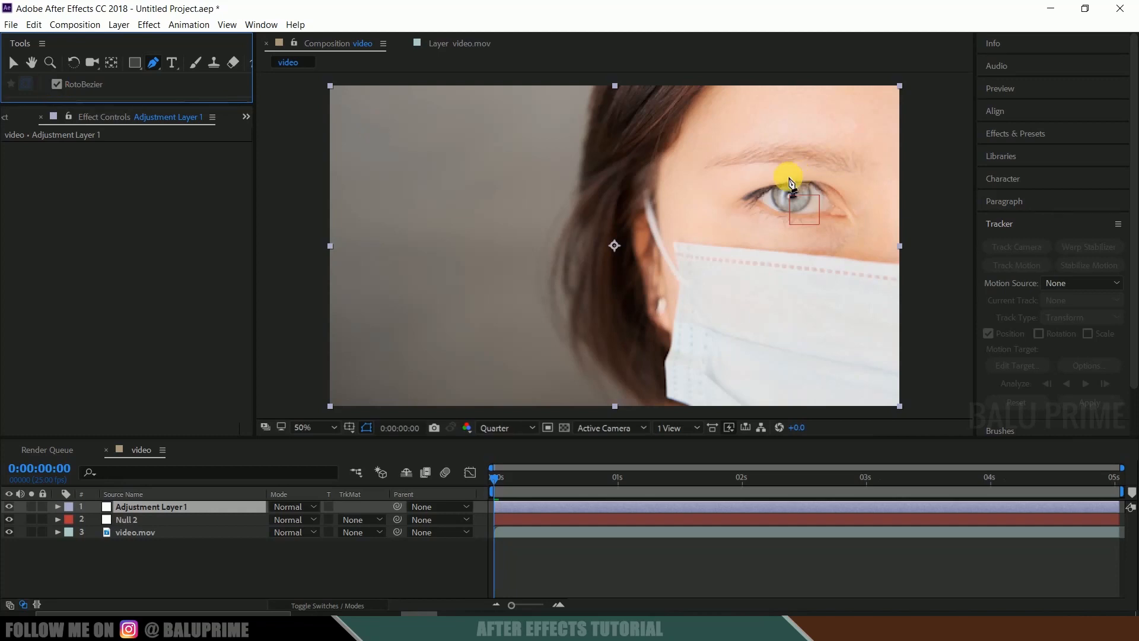
key("period")
key("period")
key("space")
left_click_drag(701, 200, 374, 249)
left_click_drag(805, 238, 455, 333)
left_click_drag(513, 472, 368, 475)
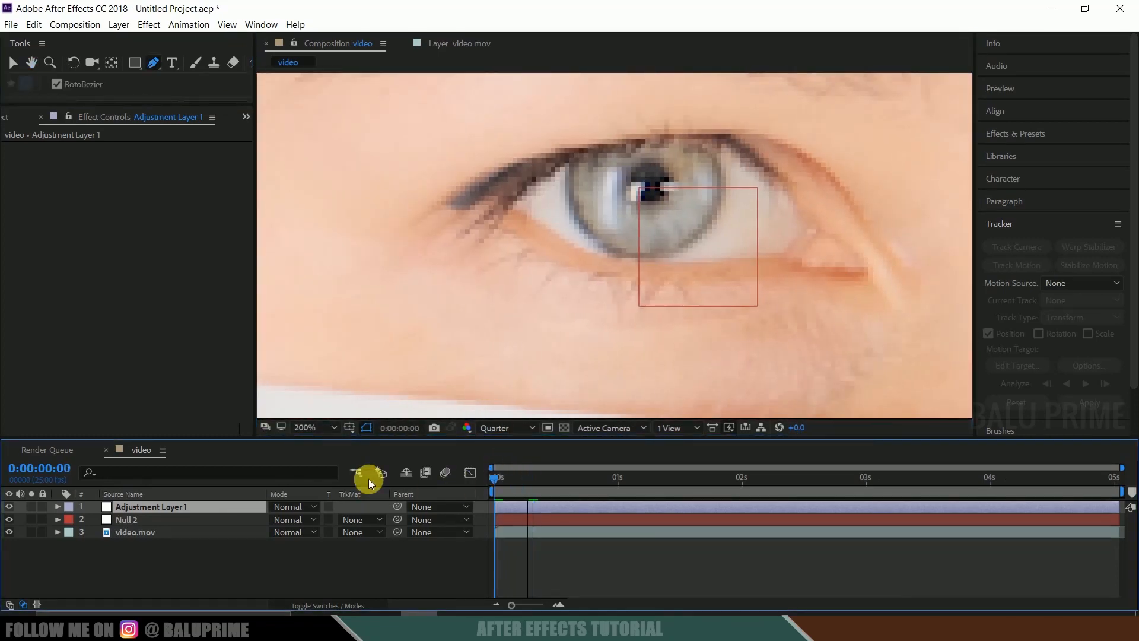
left_click(637, 143)
left_click(573, 166)
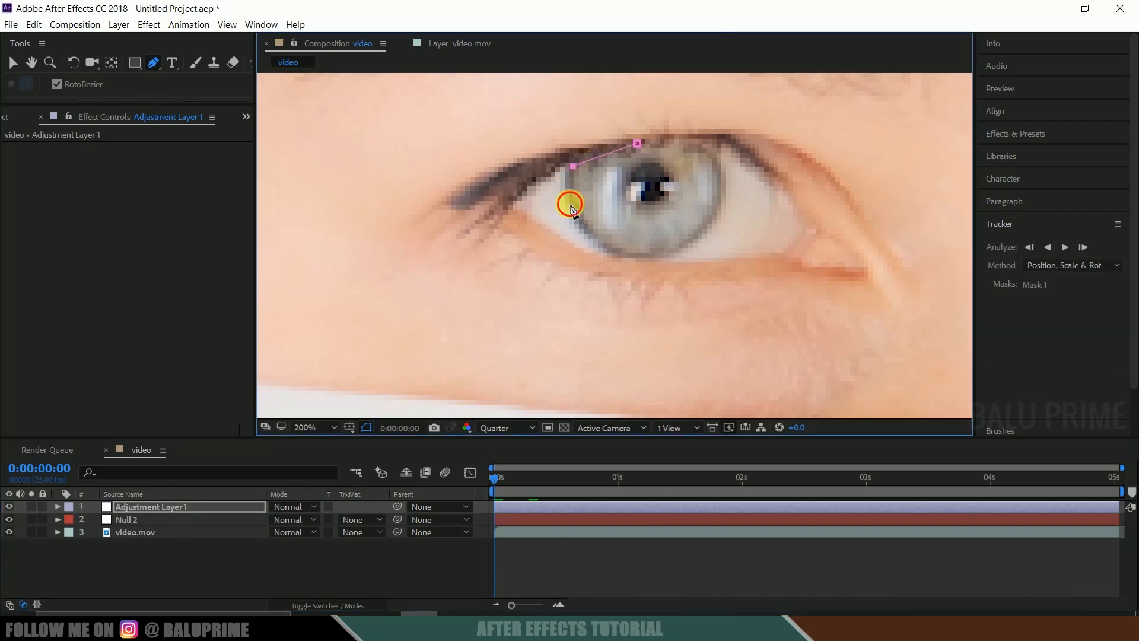
left_click(569, 203)
left_click(596, 244)
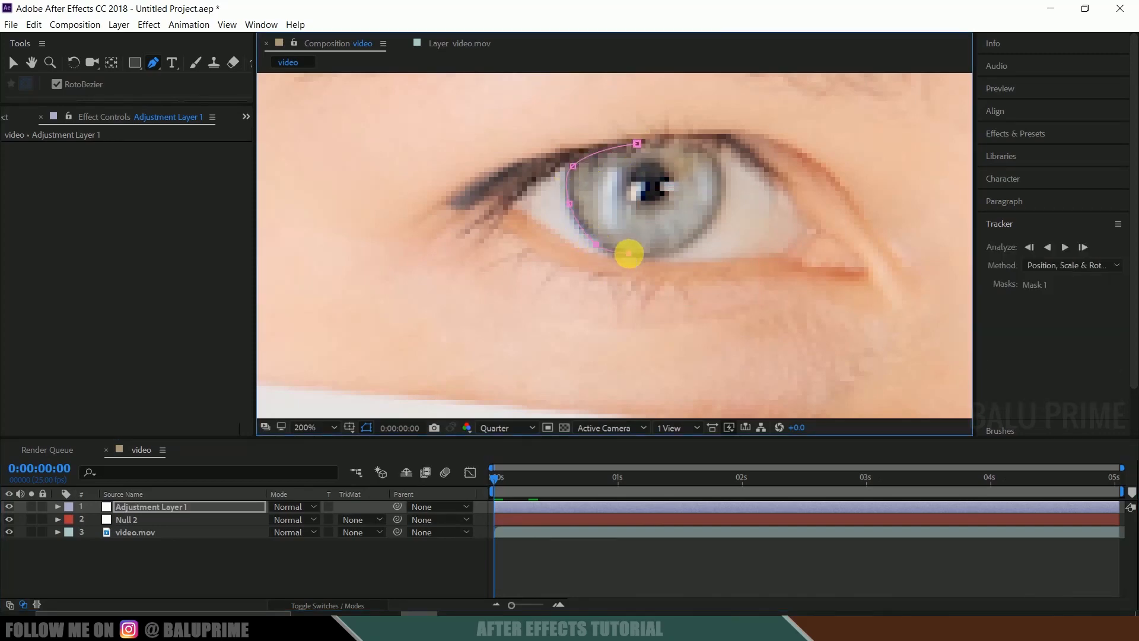
left_click(629, 254)
left_click(670, 255)
left_click(685, 246)
left_click(714, 214)
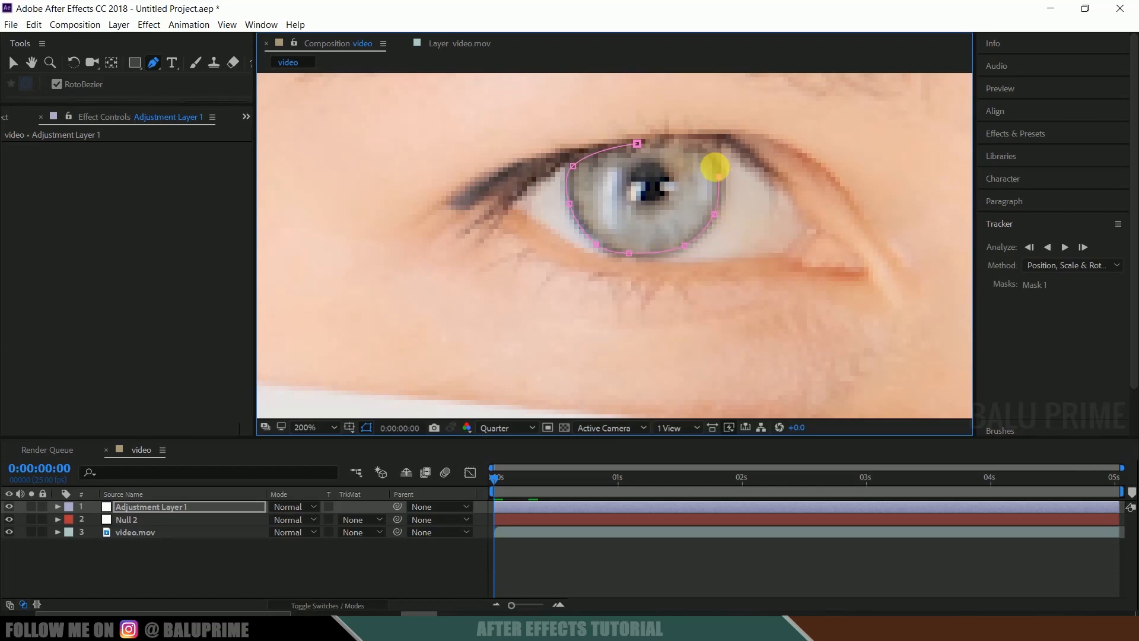
left_click(704, 150)
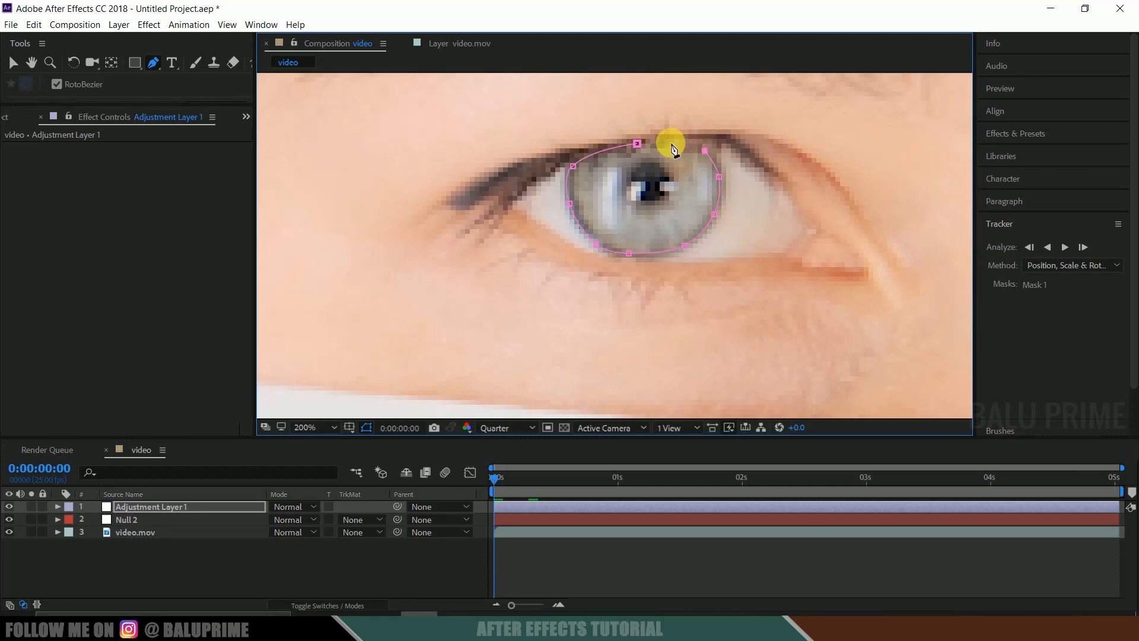
left_click(636, 145)
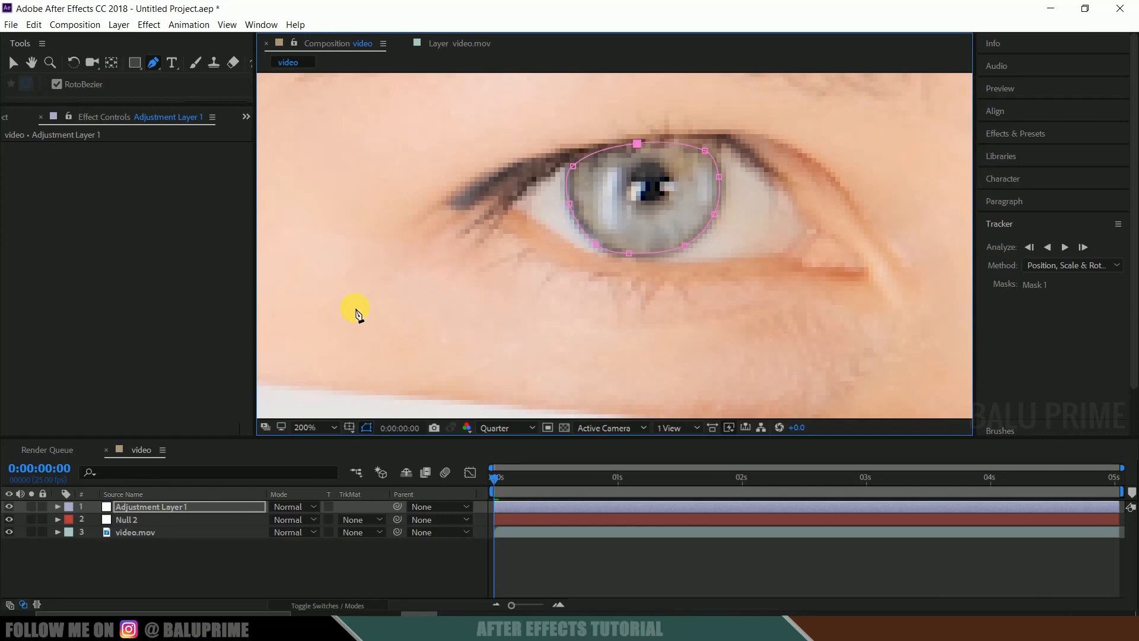
- Parent the adjustment layer to Null 2, preview how the mask follows the eye, and return to the first frame
left_click(396, 506)
left_click_drag(397, 506, 130, 522)
key("space")
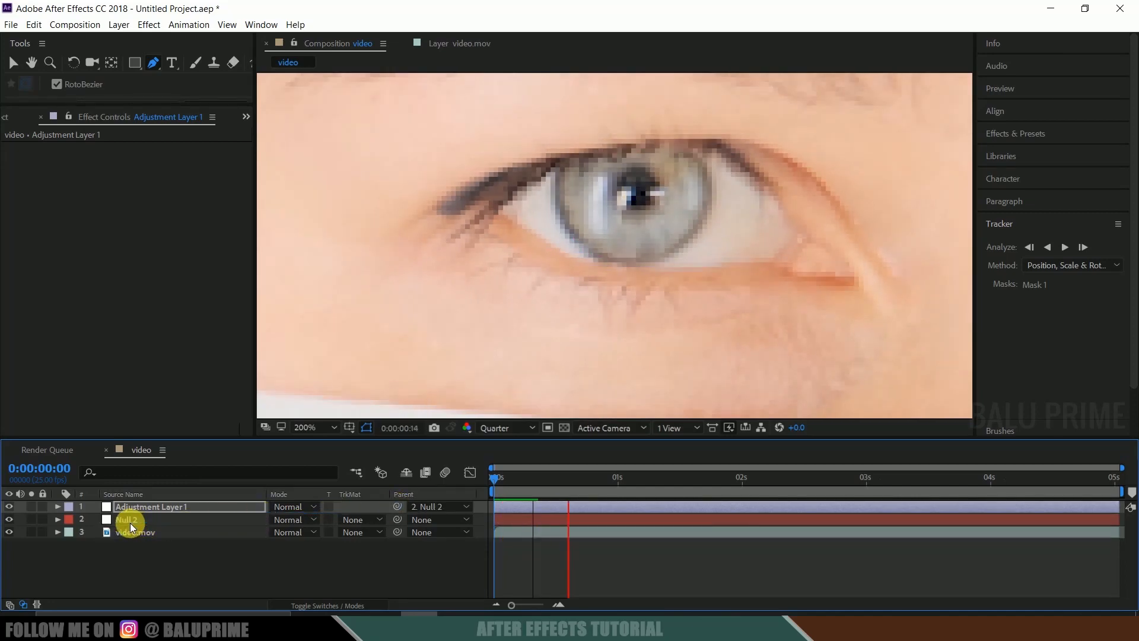
left_click_drag(659, 478, 493, 515)
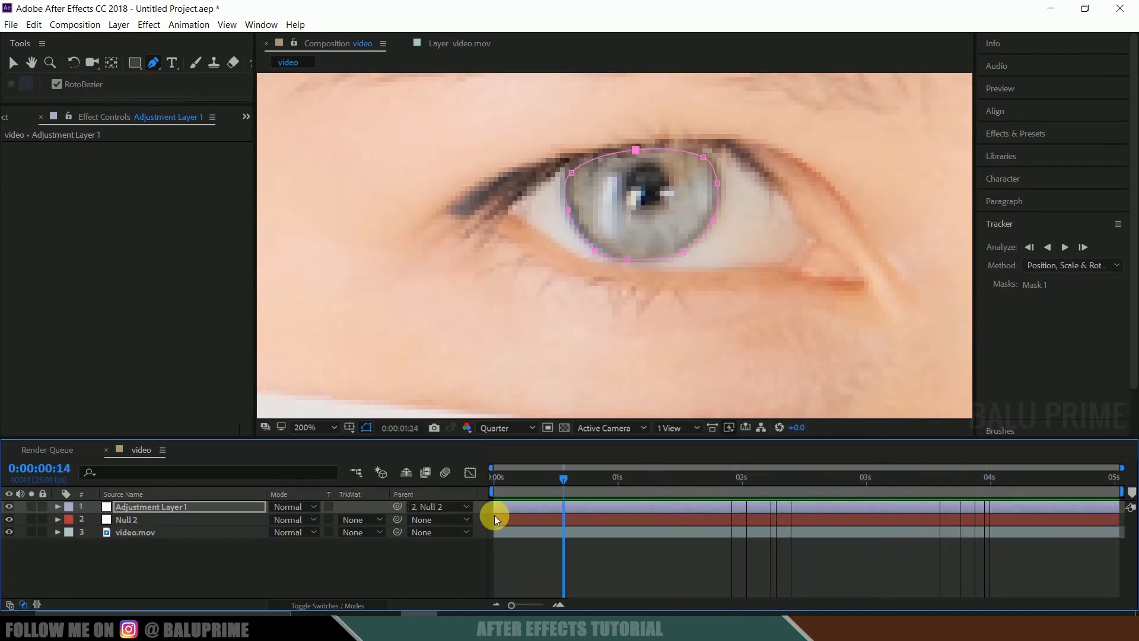
- Set the feather of the iris mask on the adjustment layer to 3 pixels
left_click(57, 507)
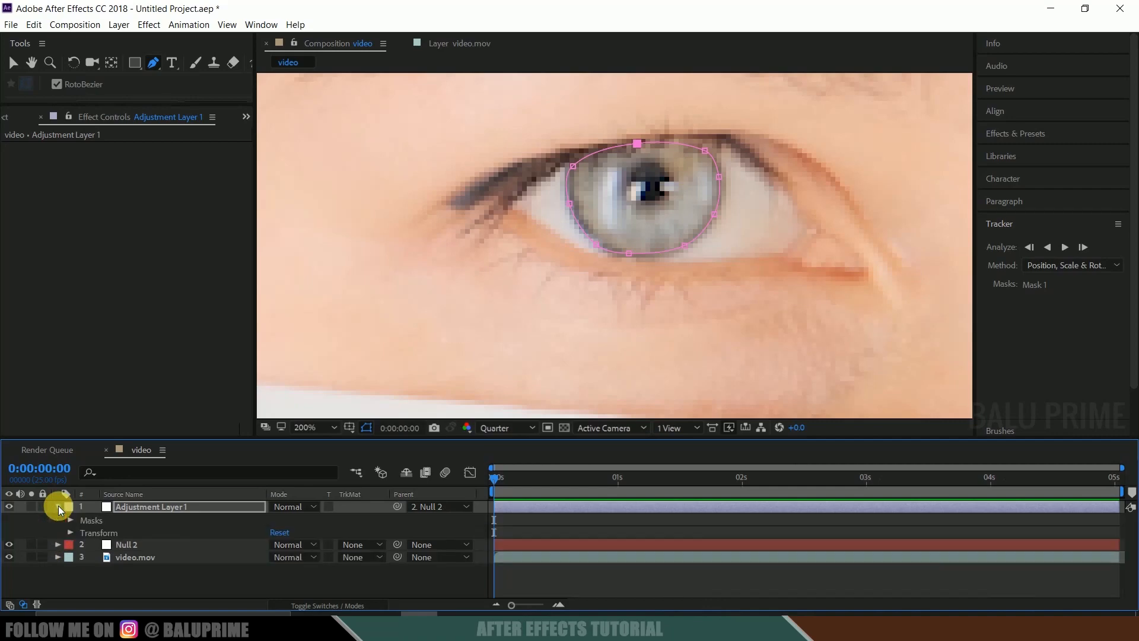
left_click(70, 521)
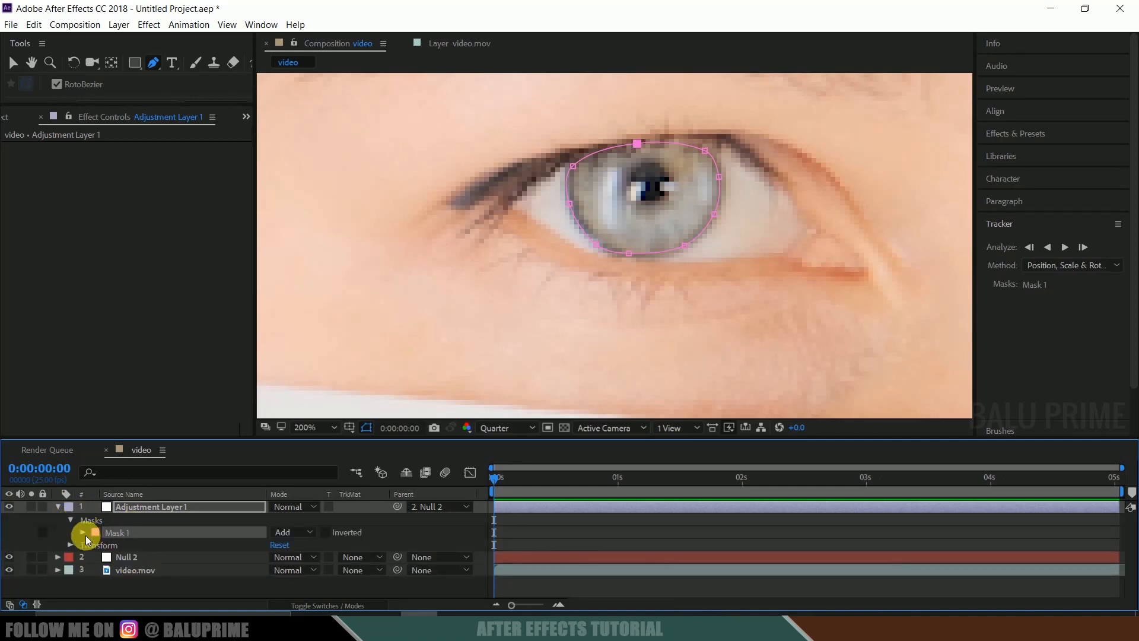
left_click(83, 532)
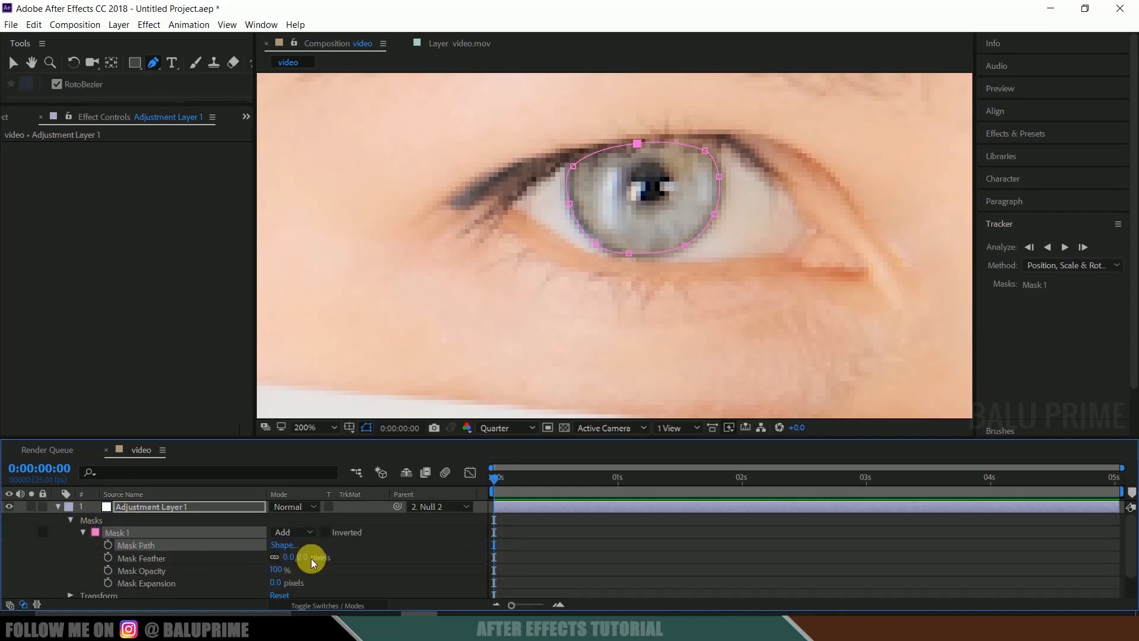
type("3")
key("Return")
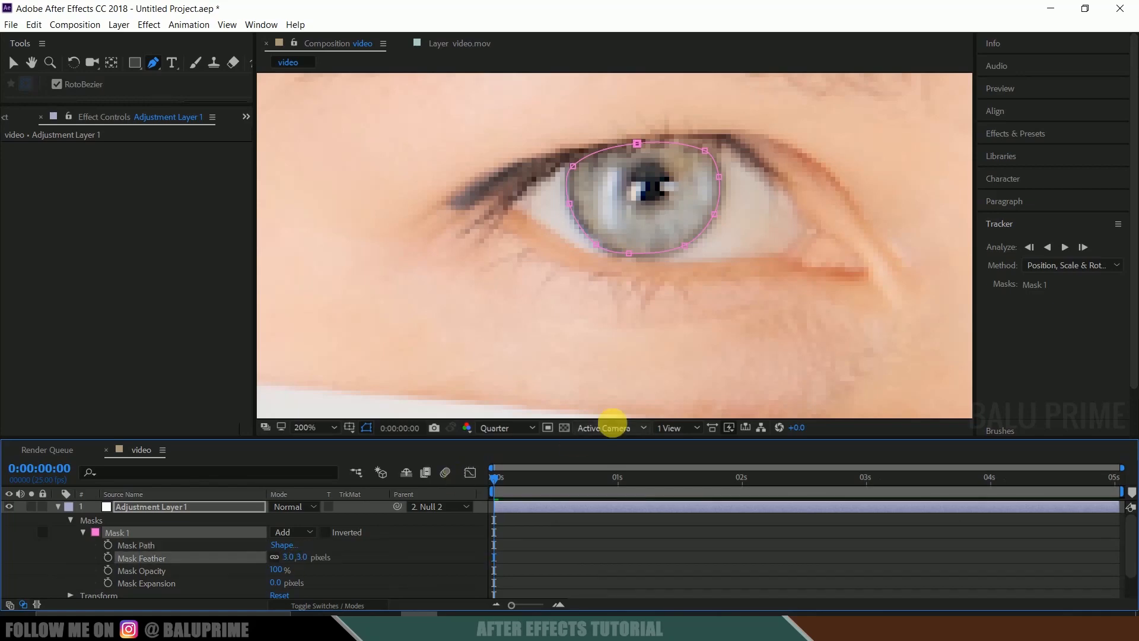
left_click(57, 507)
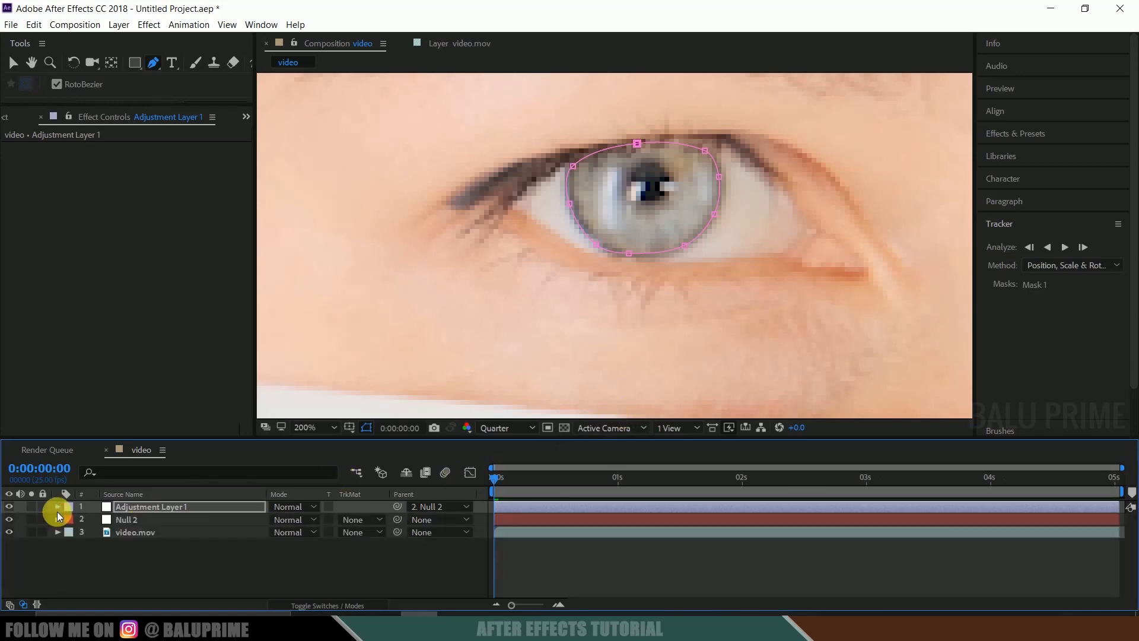
- Find the Hue/Saturation effect and apply it to the adjustment layer
left_click(1036, 133)
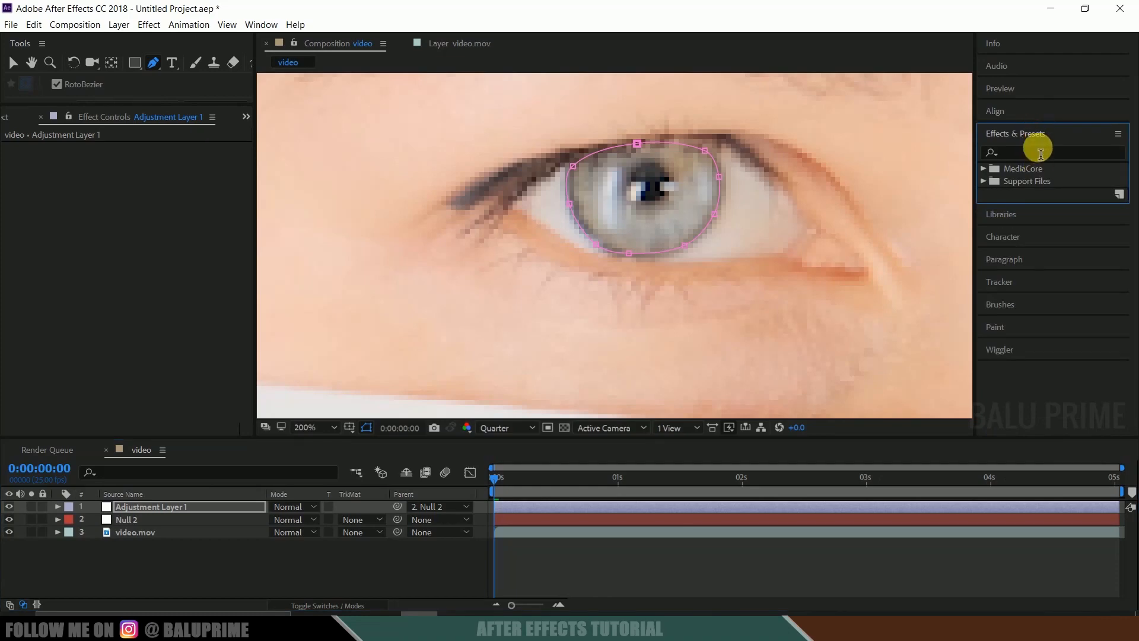
left_click(261, 24)
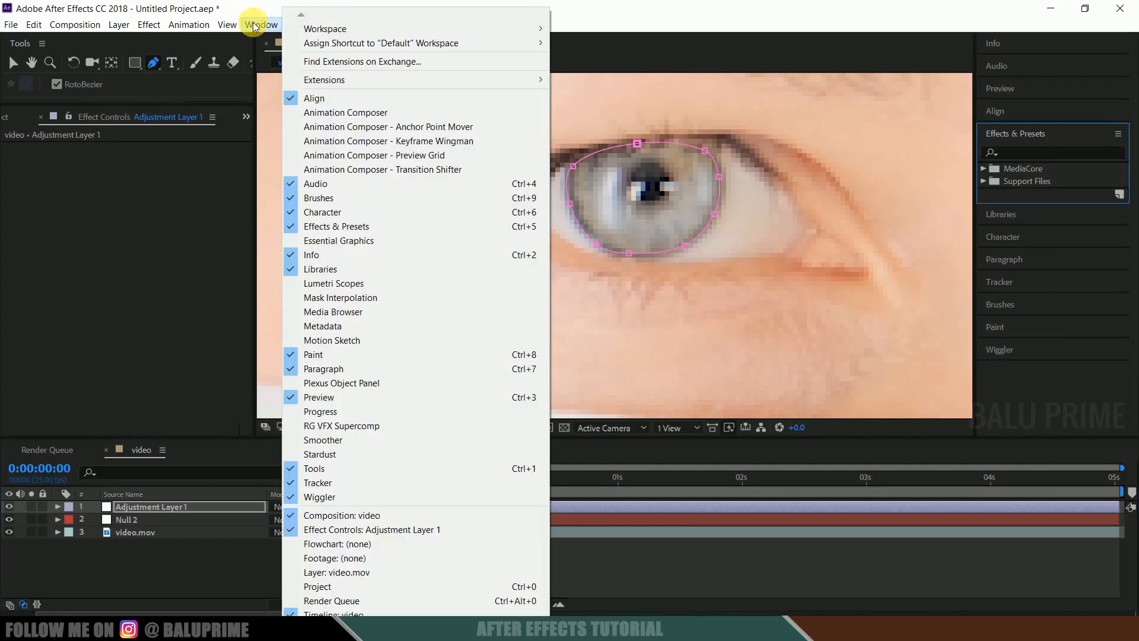
left_click(1062, 153)
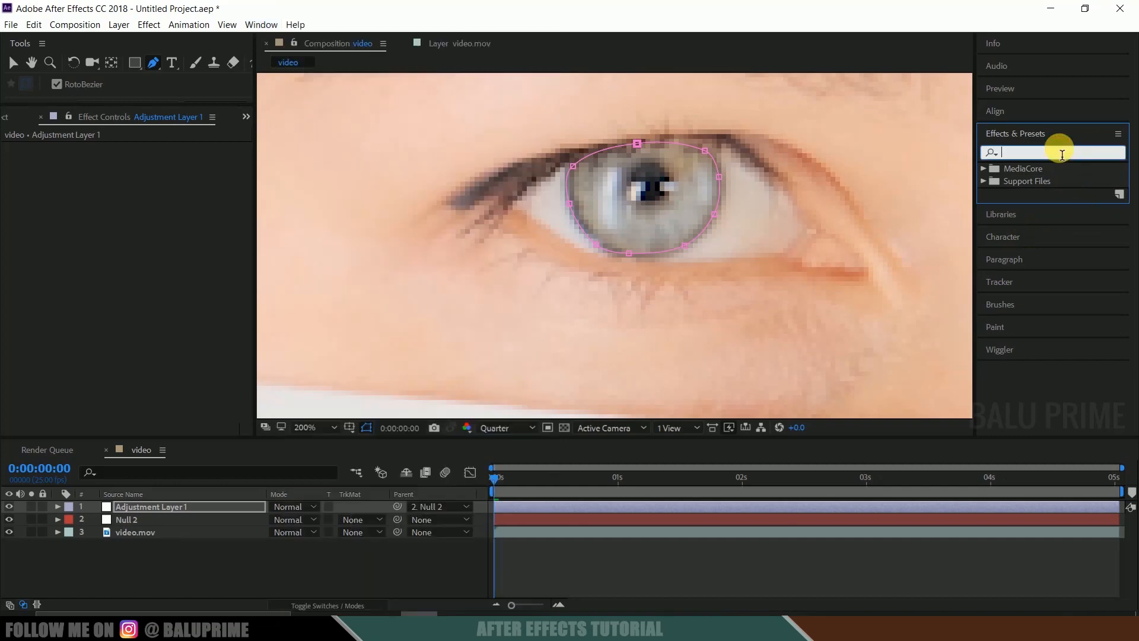
type("hue")
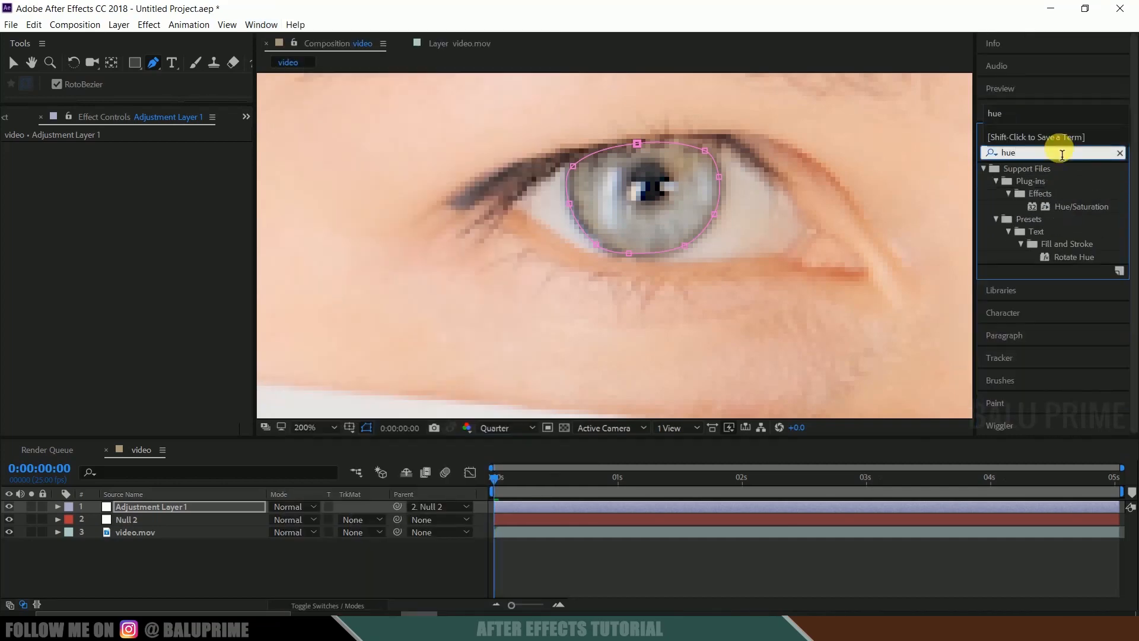
left_click_drag(1093, 205, 148, 507)
key("v")
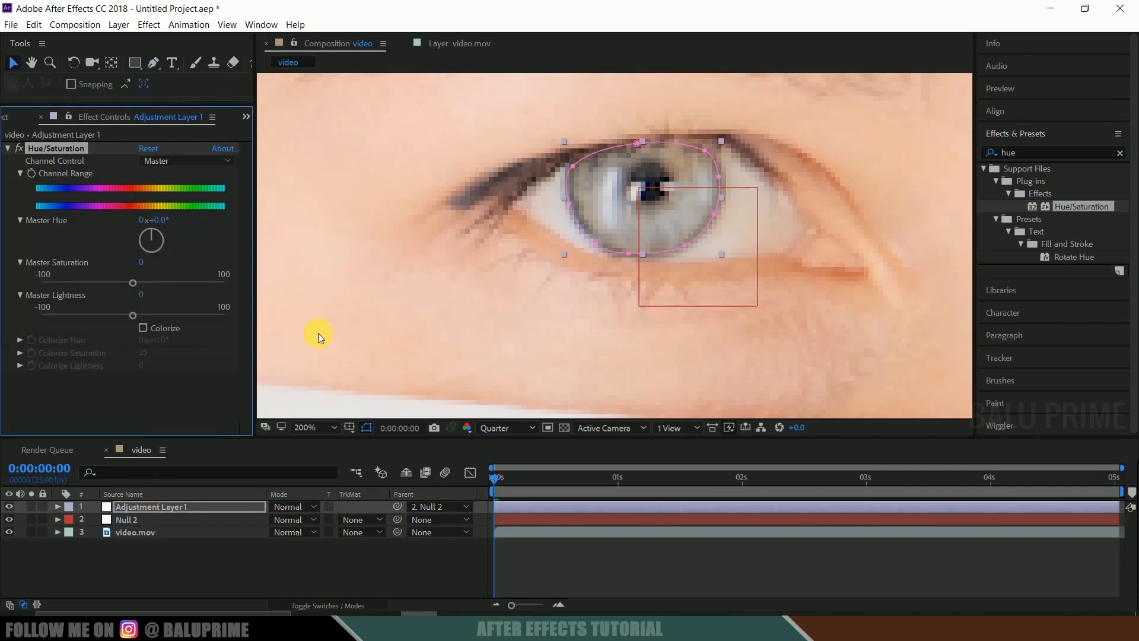
- Enable Colorize in Hue/Saturation and tint the iris green with a Colorize Hue of 117° and Colorize Saturation of 67
left_click(142, 328)
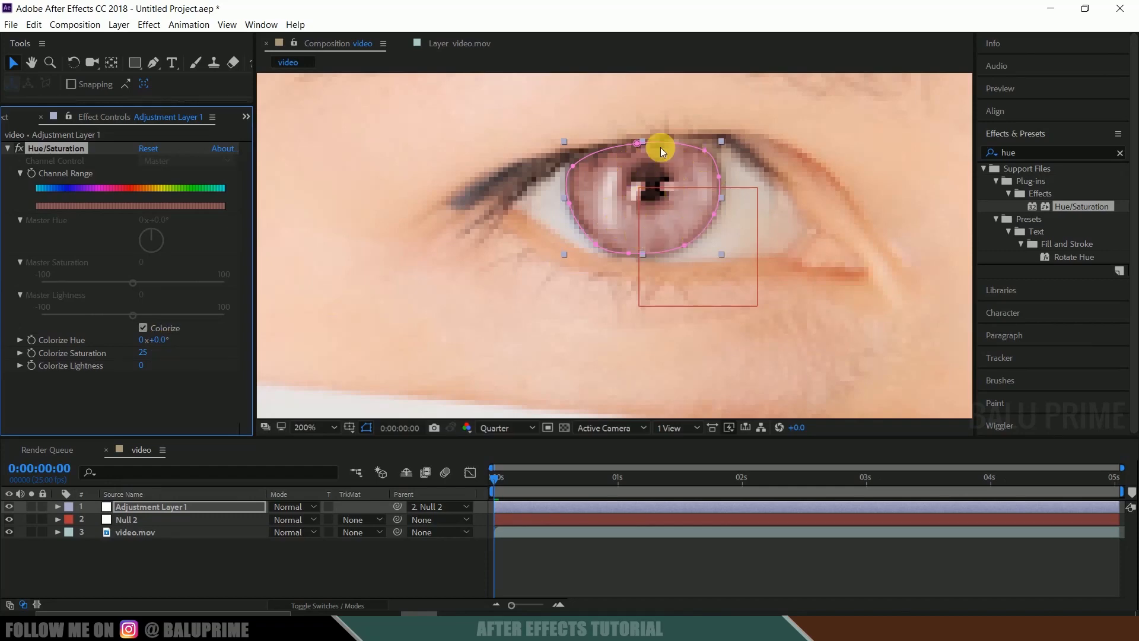
scroll(885, 229, "down", 4)
scroll(764, 268, "up", 1)
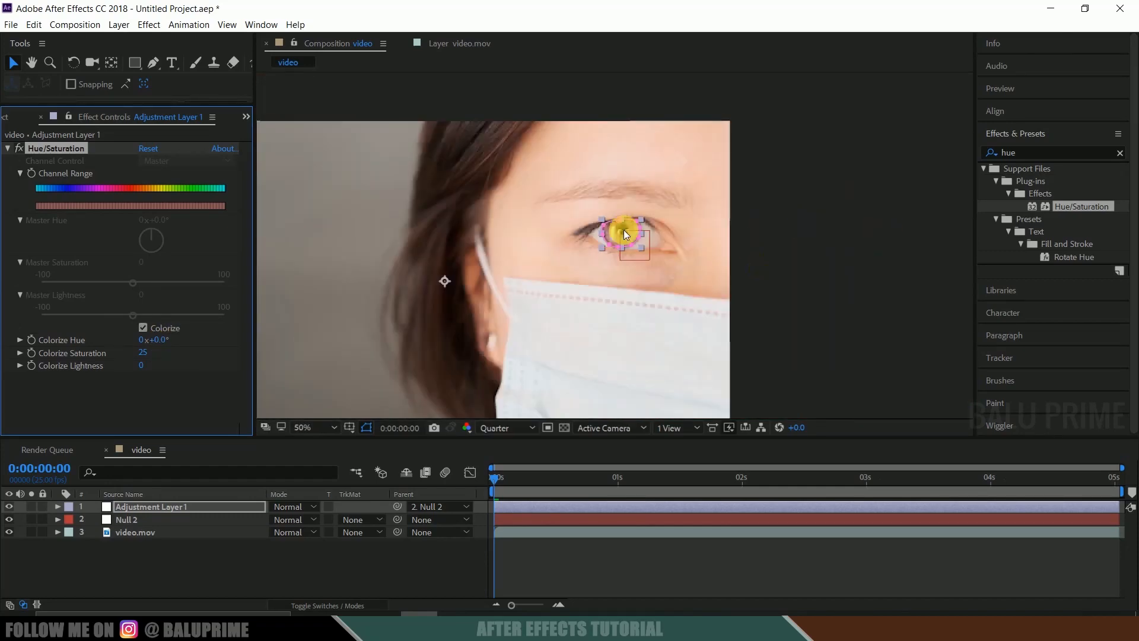
scroll(623, 230, "up", 1)
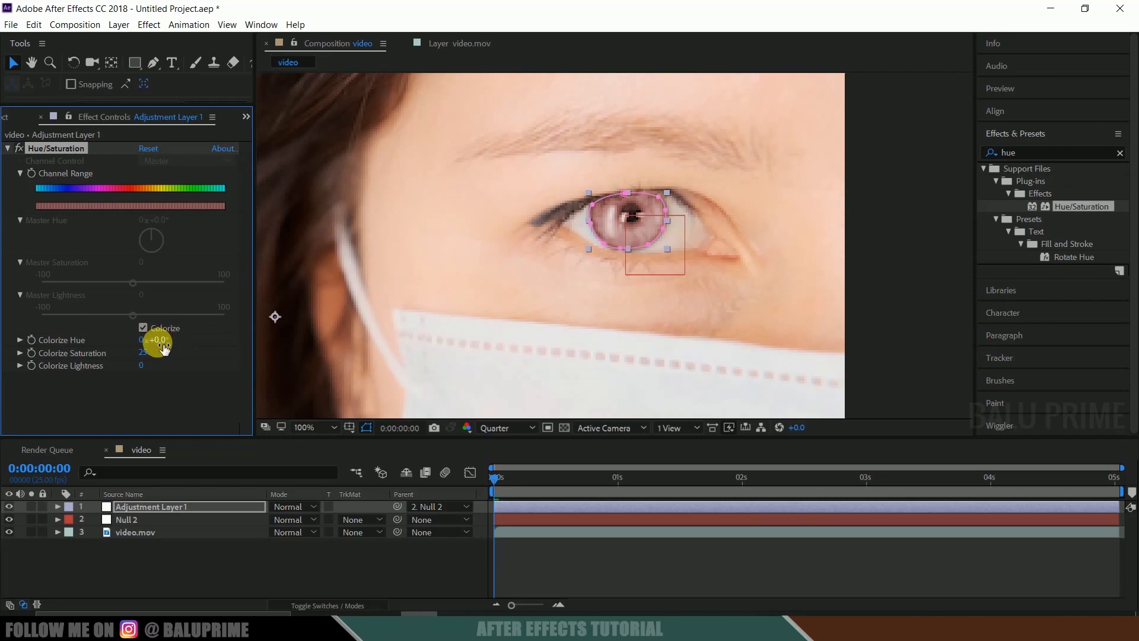
left_click_drag(206, 345, 254, 345)
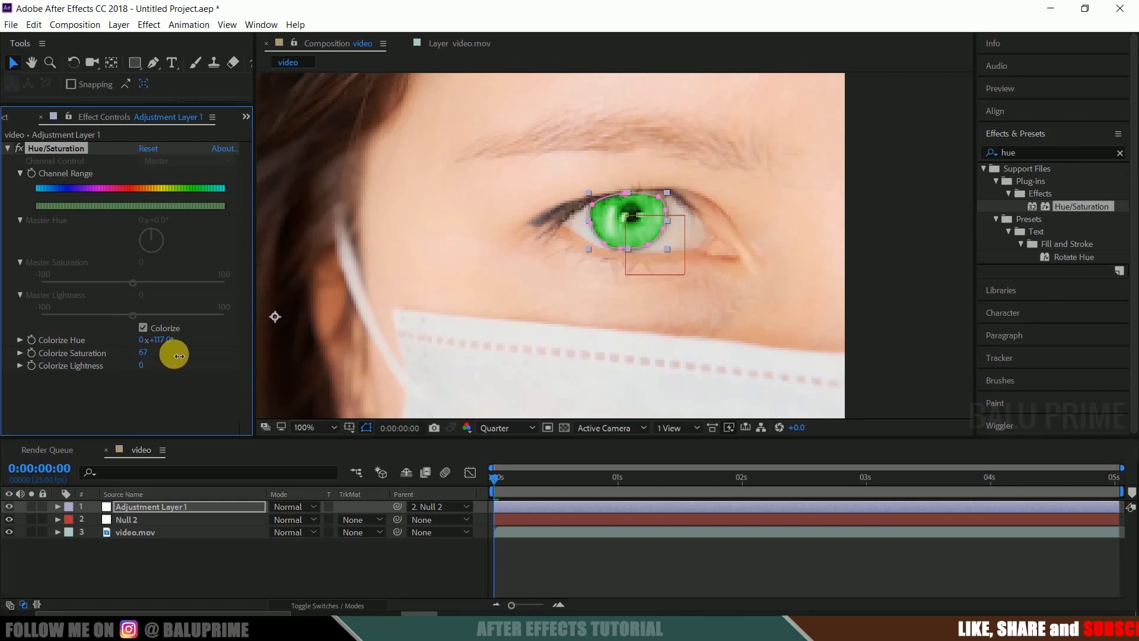
- Try a Colorize Saturation of 50, and settle on 35 for a softer iris color
left_click(148, 355)
type("50")
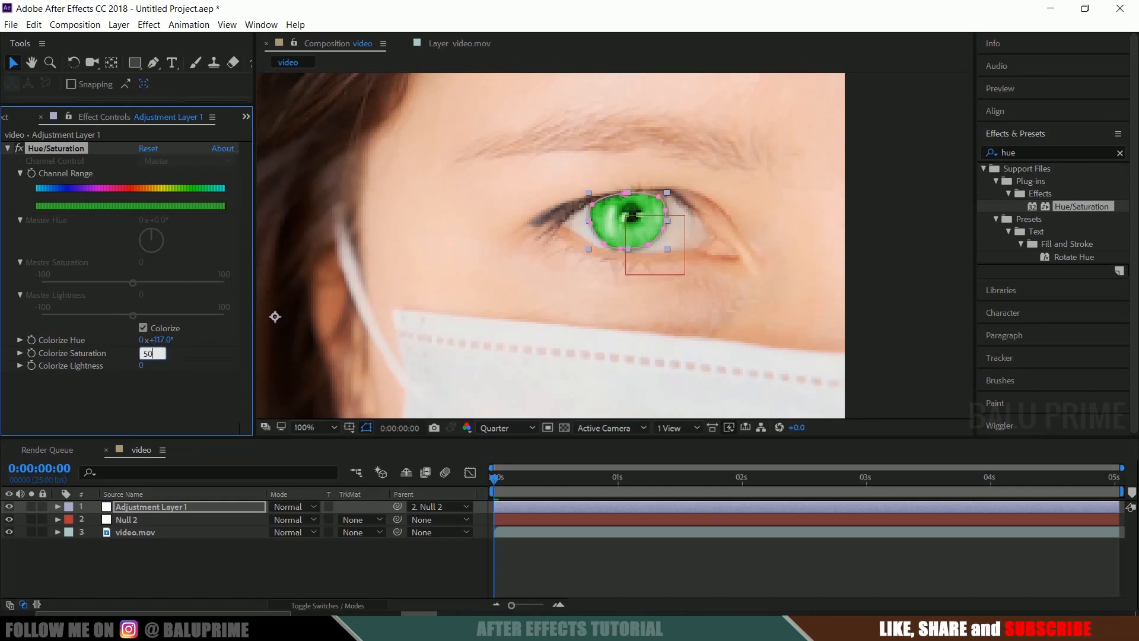
key("Return")
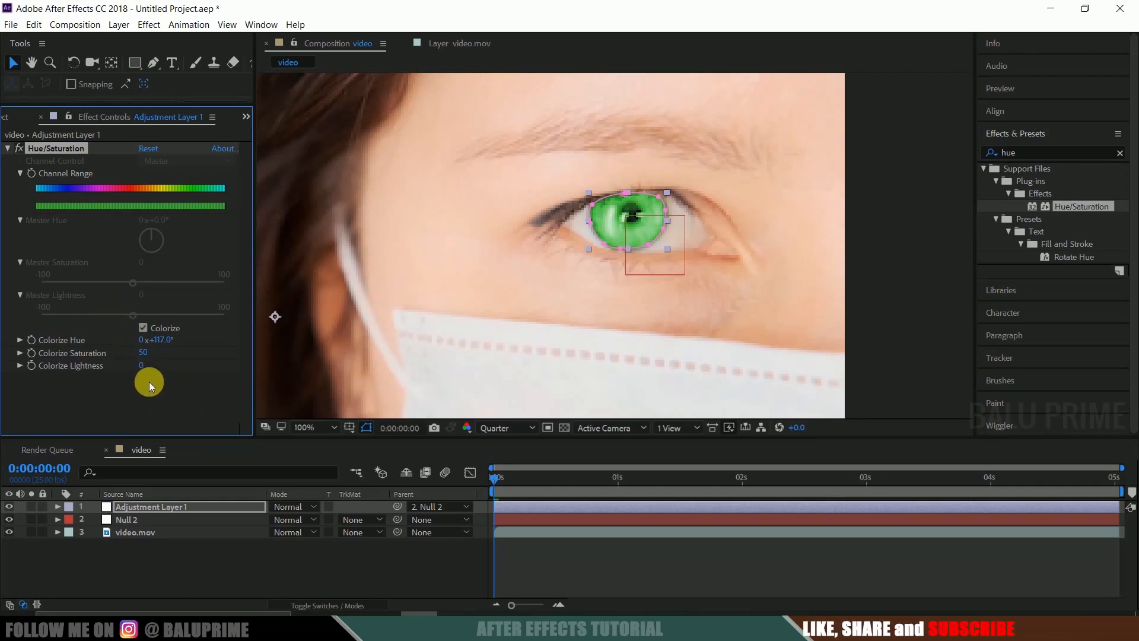
left_click(143, 352)
type("35")
key("Return")
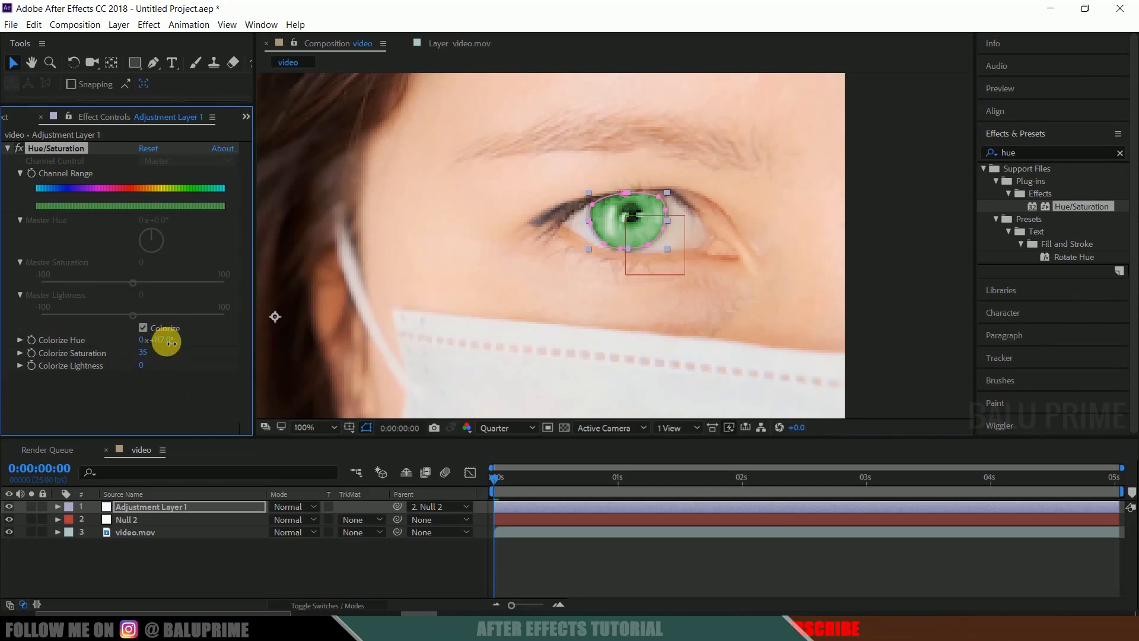
- Set the Colorize Hue to 228° for a blue iris and preview the clip
left_click_drag(171, 343, 267, 360)
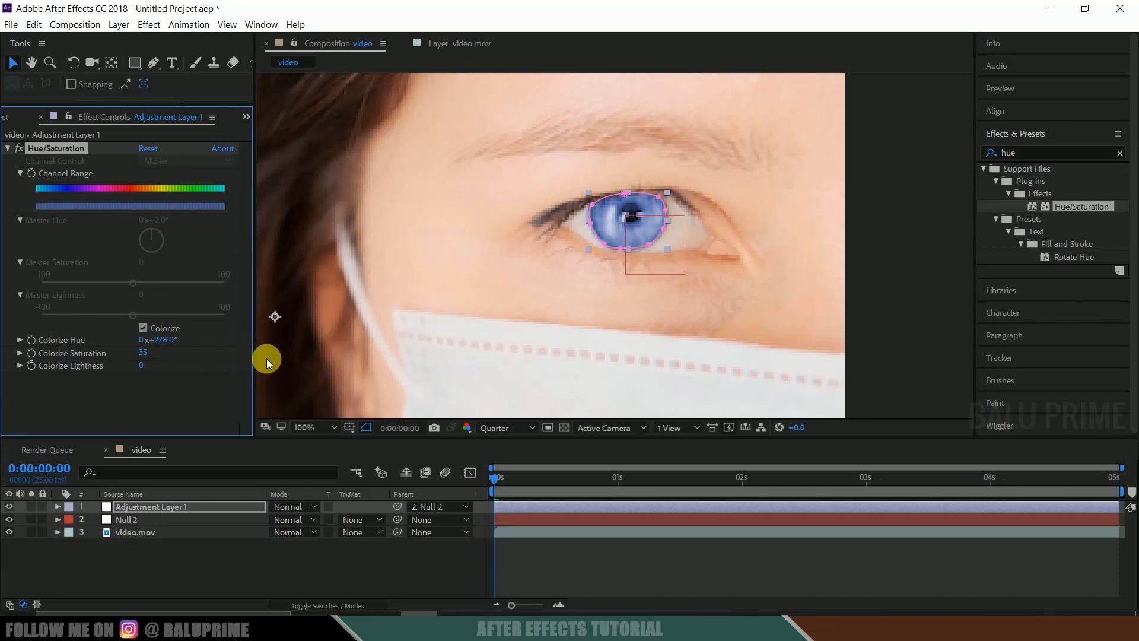
scroll(625, 346, "down", 1)
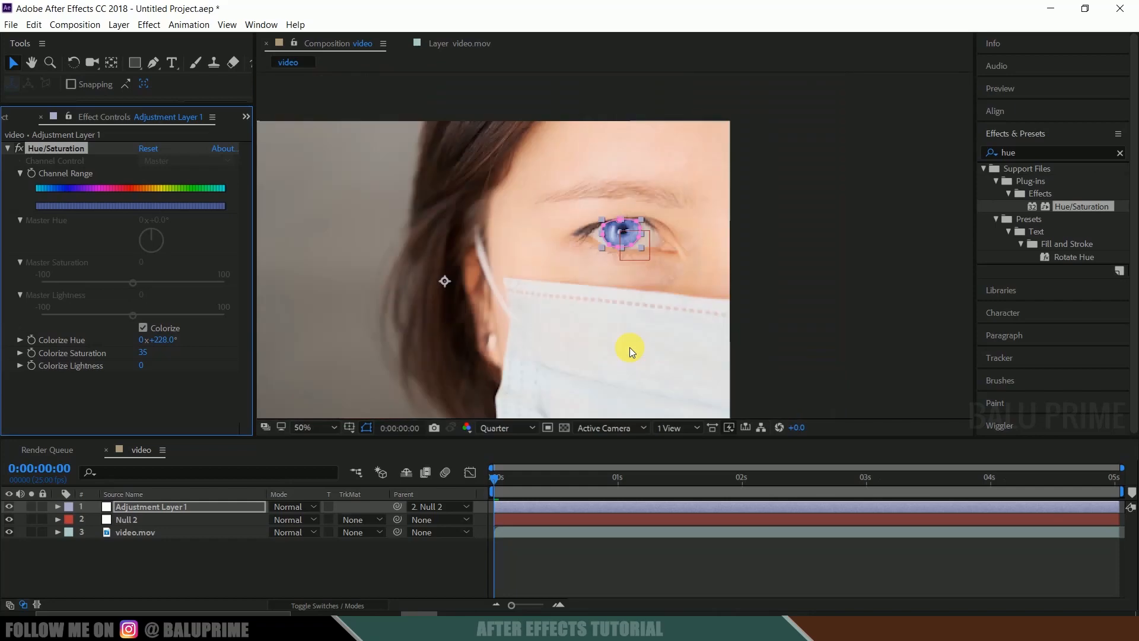
left_click(716, 549)
key("space")
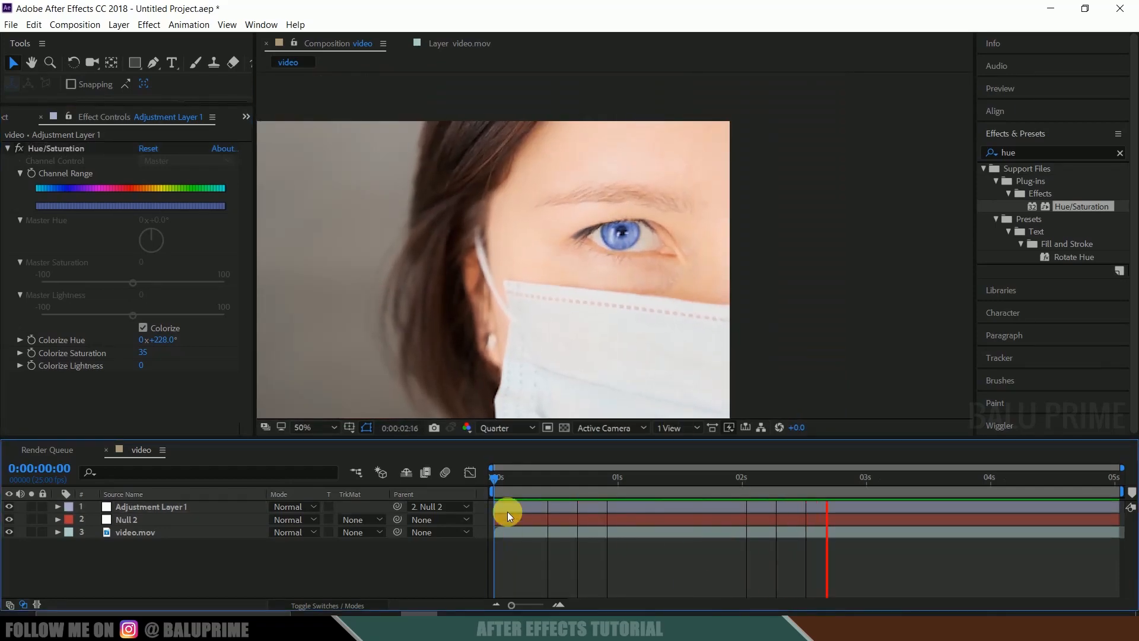
- At 0:00:03:13, adjust the upper points of the iris mask to fit under the eyelid and preview the clip
left_click(882, 482)
left_click_drag(881, 482, 930, 481)
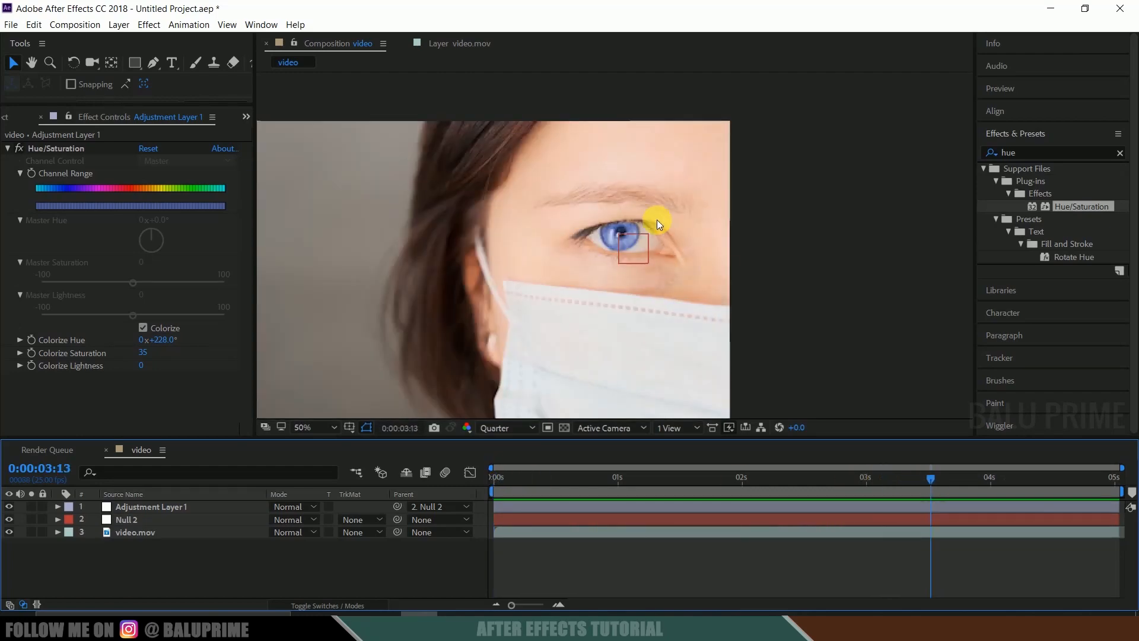
scroll(657, 220, "up", 2)
left_click(142, 506)
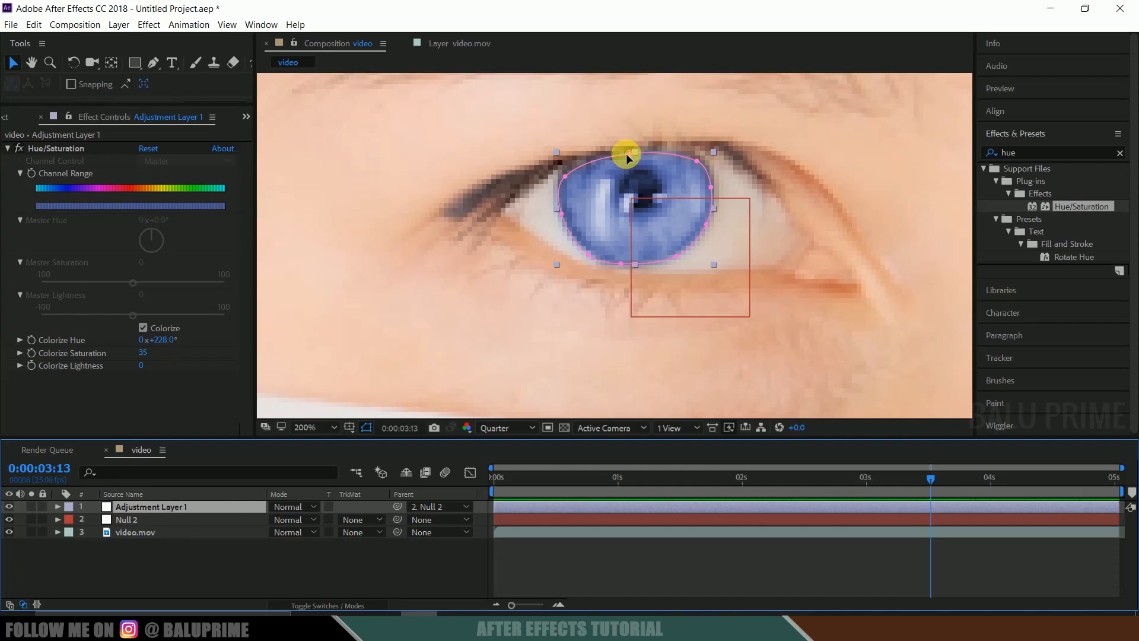
left_click(628, 155)
left_click_drag(630, 157, 632, 159)
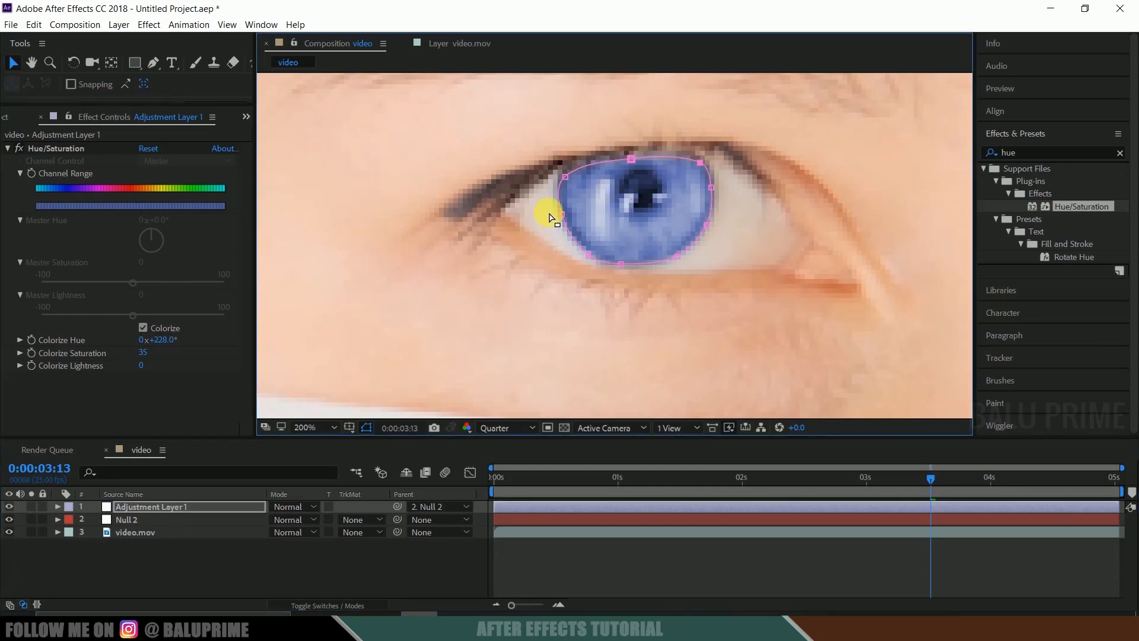
left_click(566, 177)
scroll(801, 279, "down", 4)
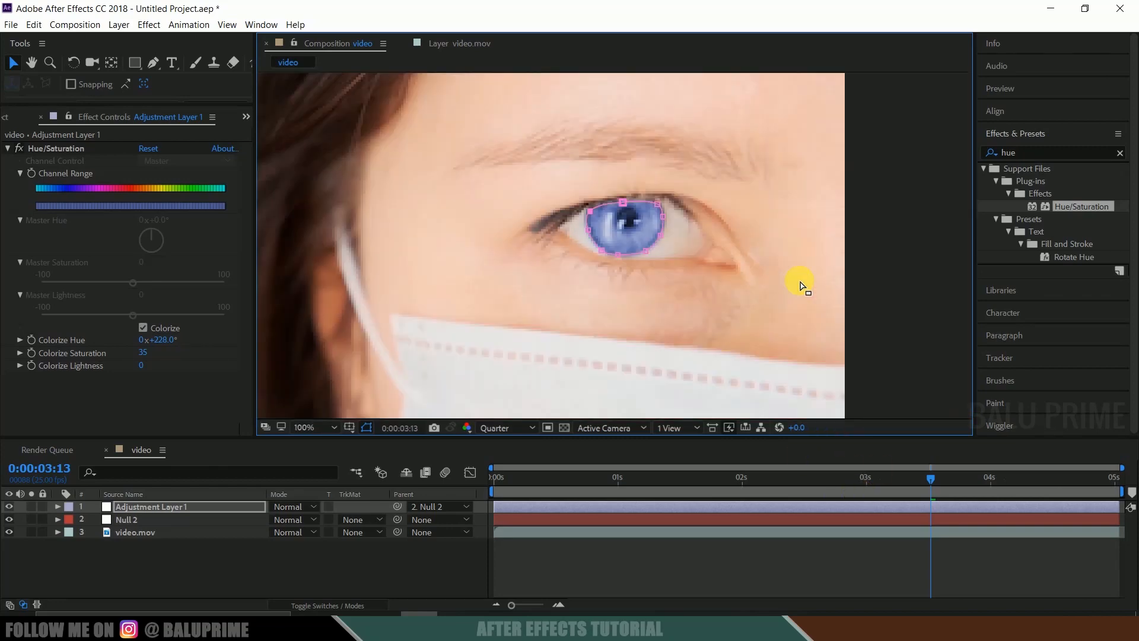
key("space")
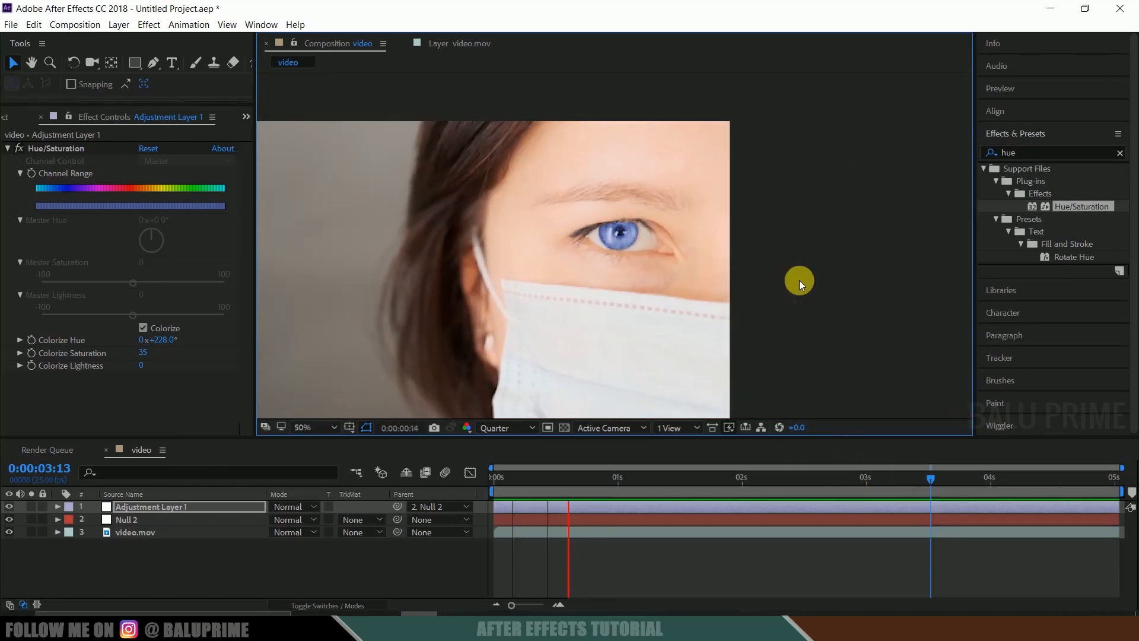